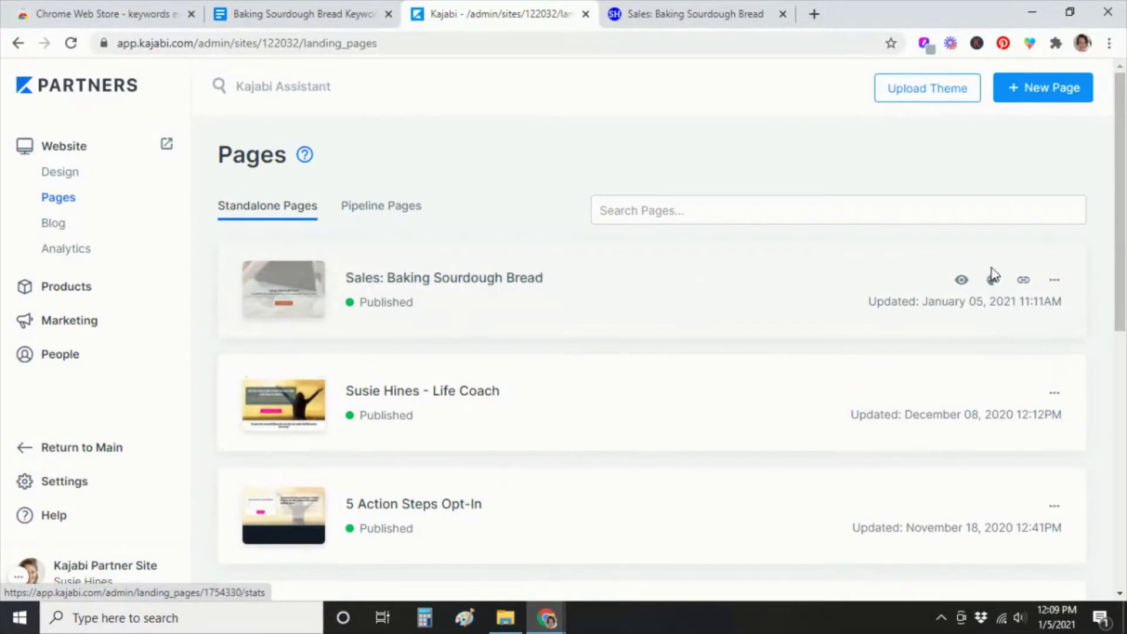
- Open the details of the "Sales: Baking Sourdough Bread" page and examine its URL, visibility, and SEO and Sharing fields
click(1053, 282)
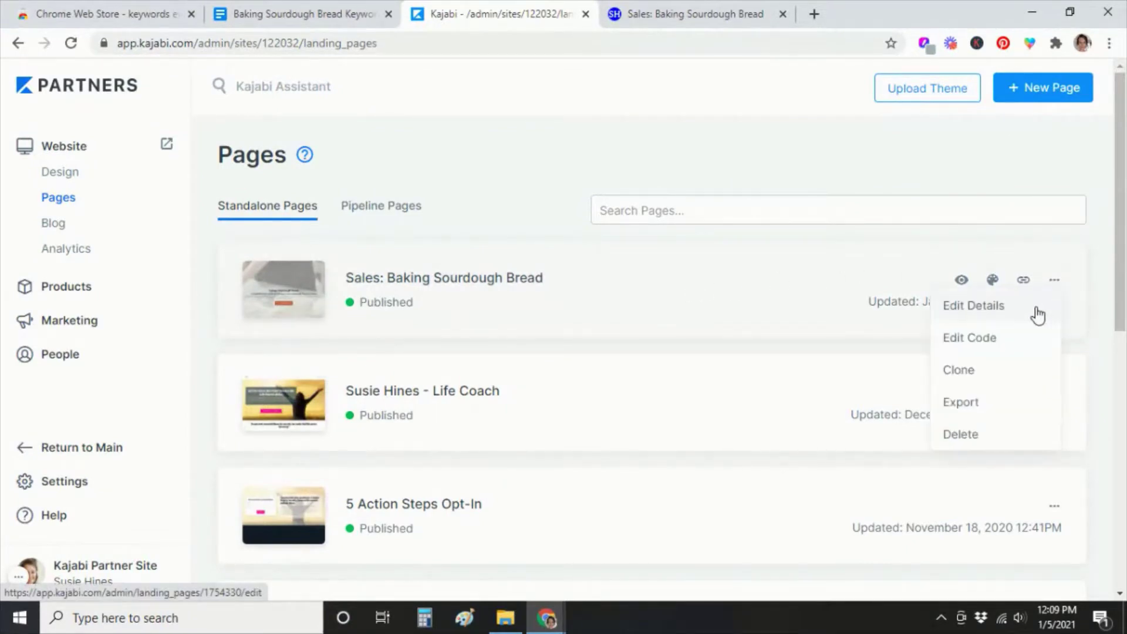
click(1038, 307)
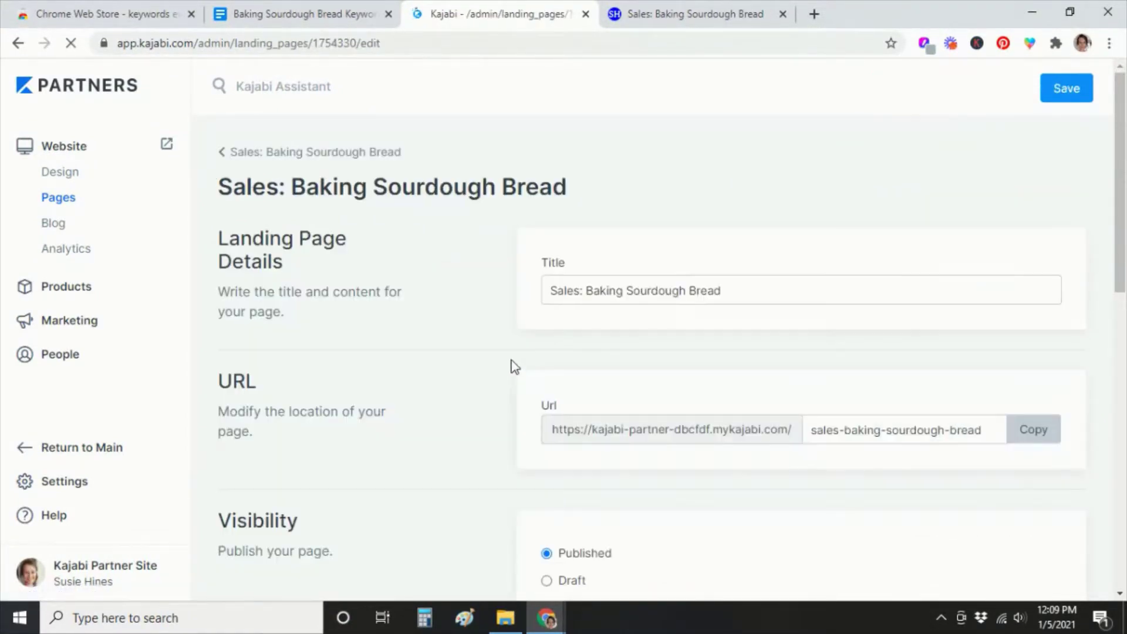
scroll(372, 373, down, 3)
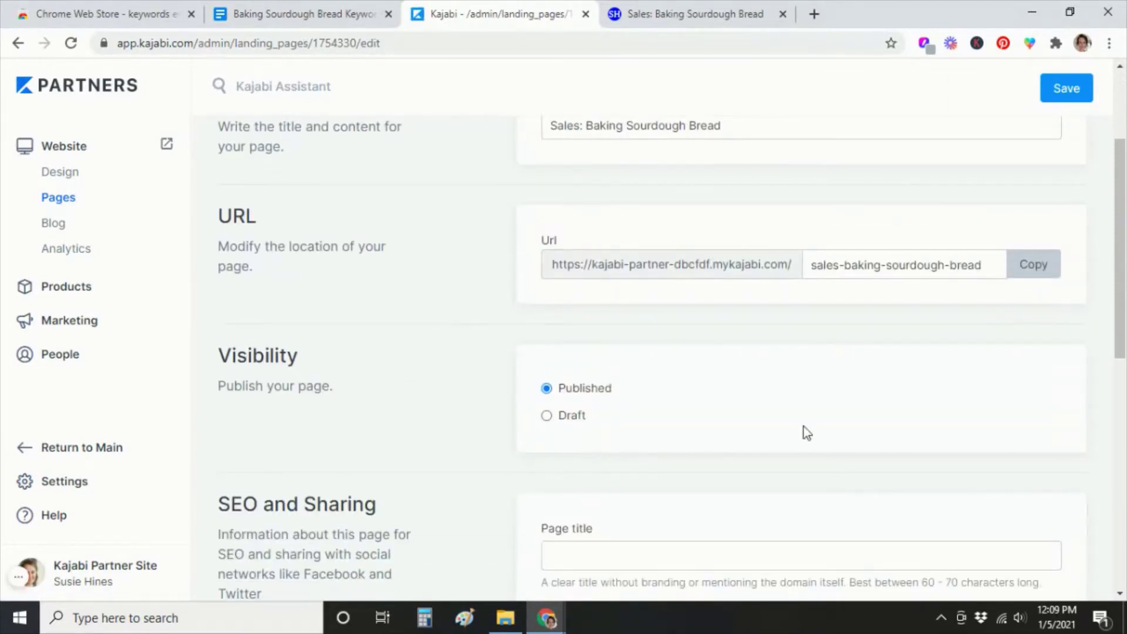
scroll(850, 486, down, 3)
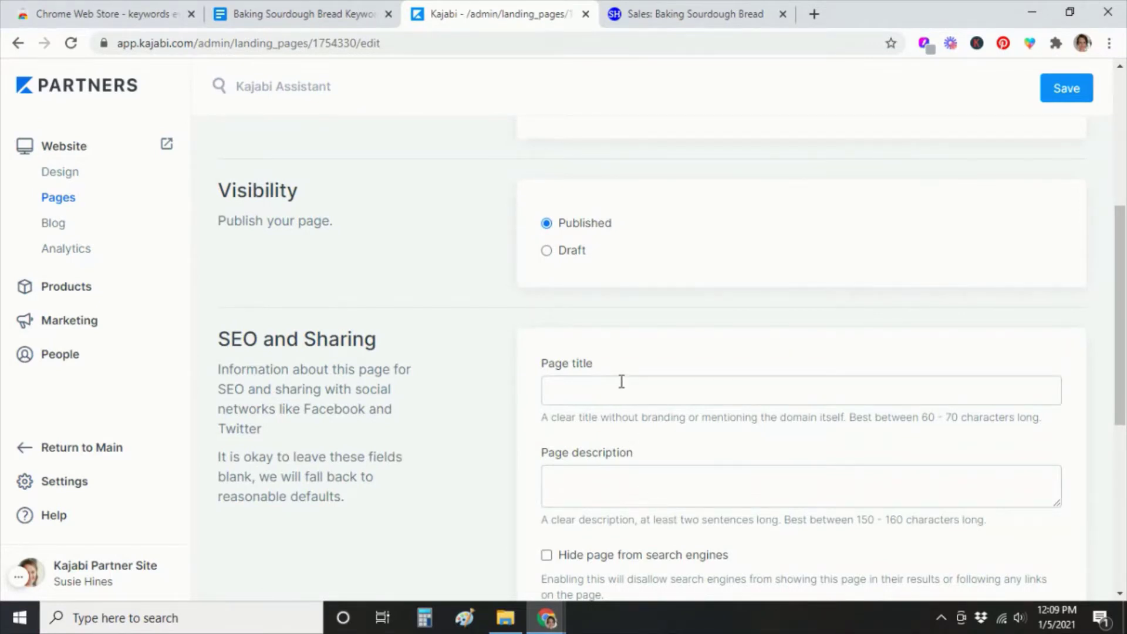
scroll(928, 488, down, 1)
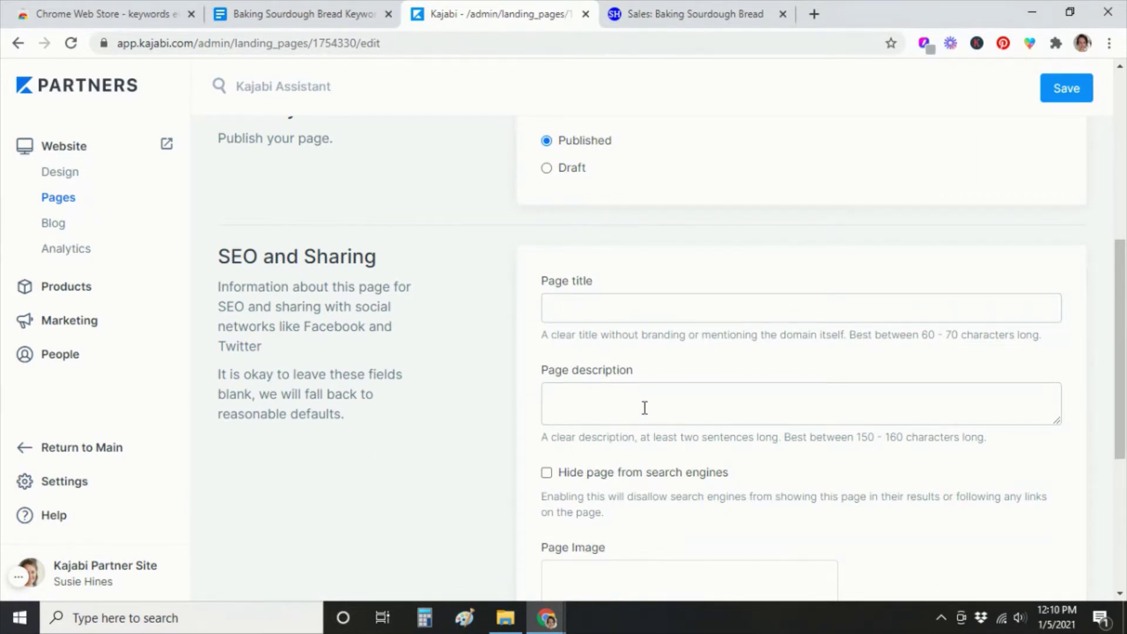
scroll(644, 408, down, 1)
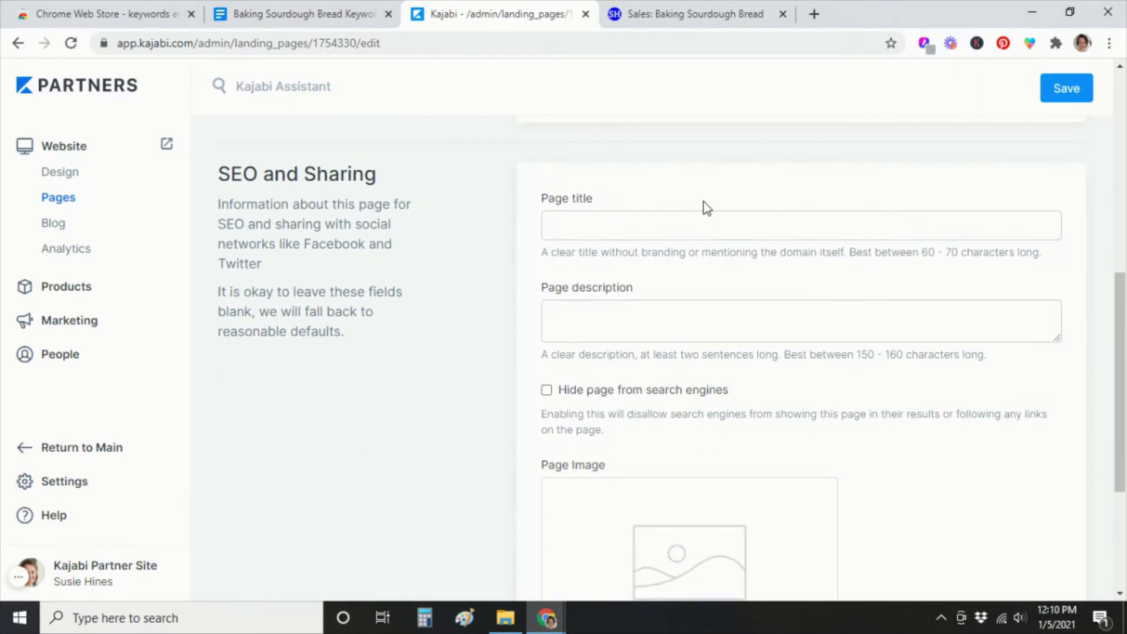
scroll(859, 359, up, 5)
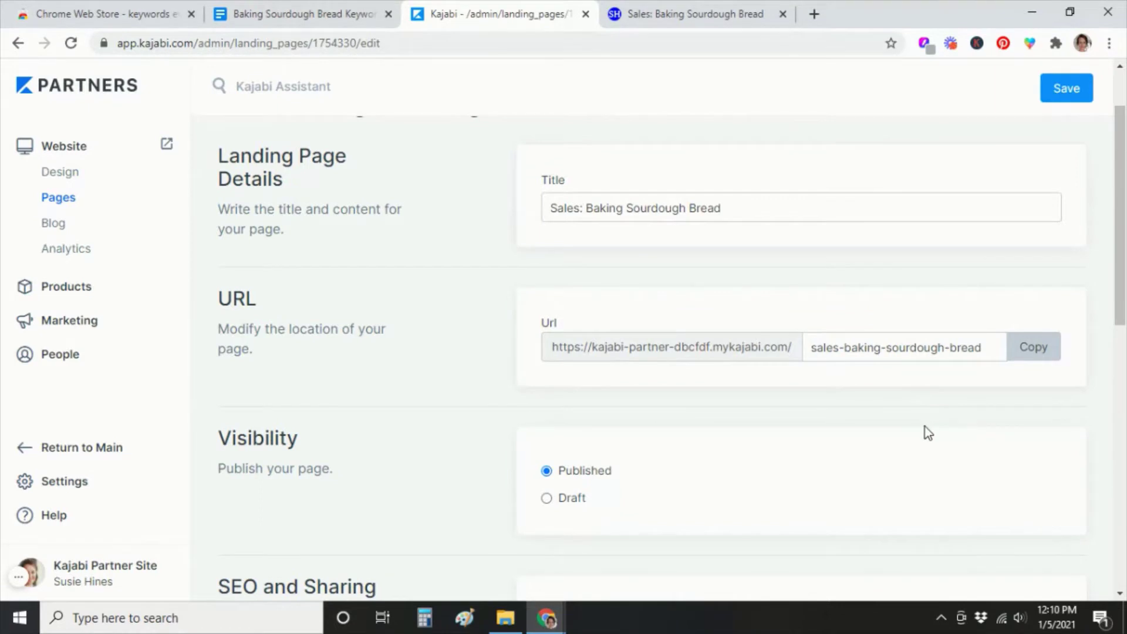
scroll(922, 432, down, 2)
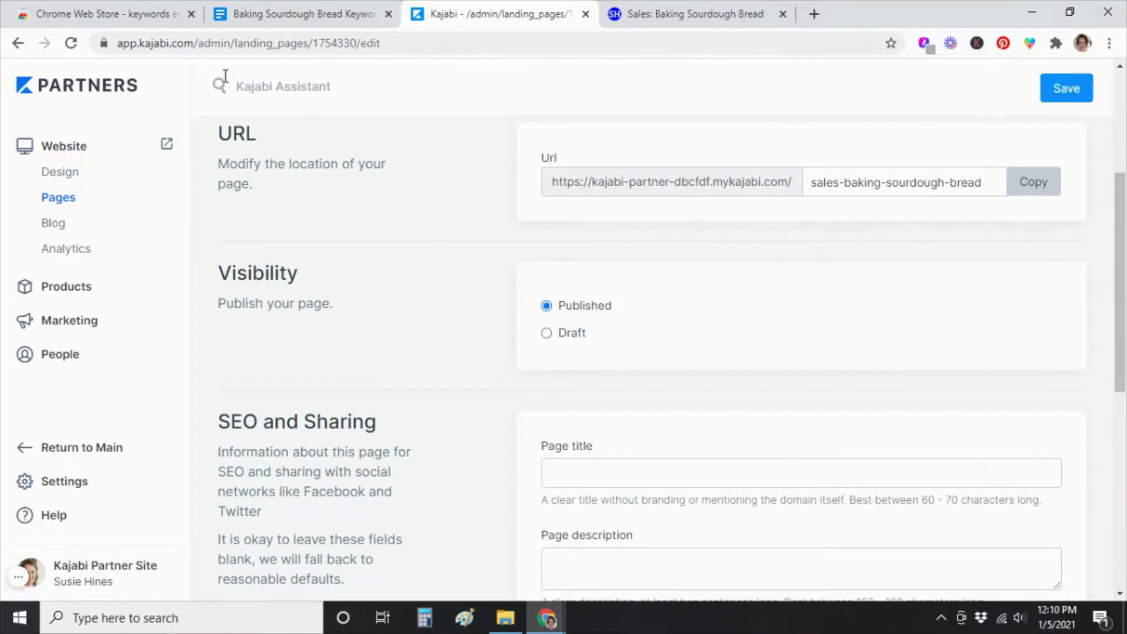
- View the Keywords Everywhere extension listing, then search Google for "baking sourdough bread" and review the suggested keyword lists
click(111, 14)
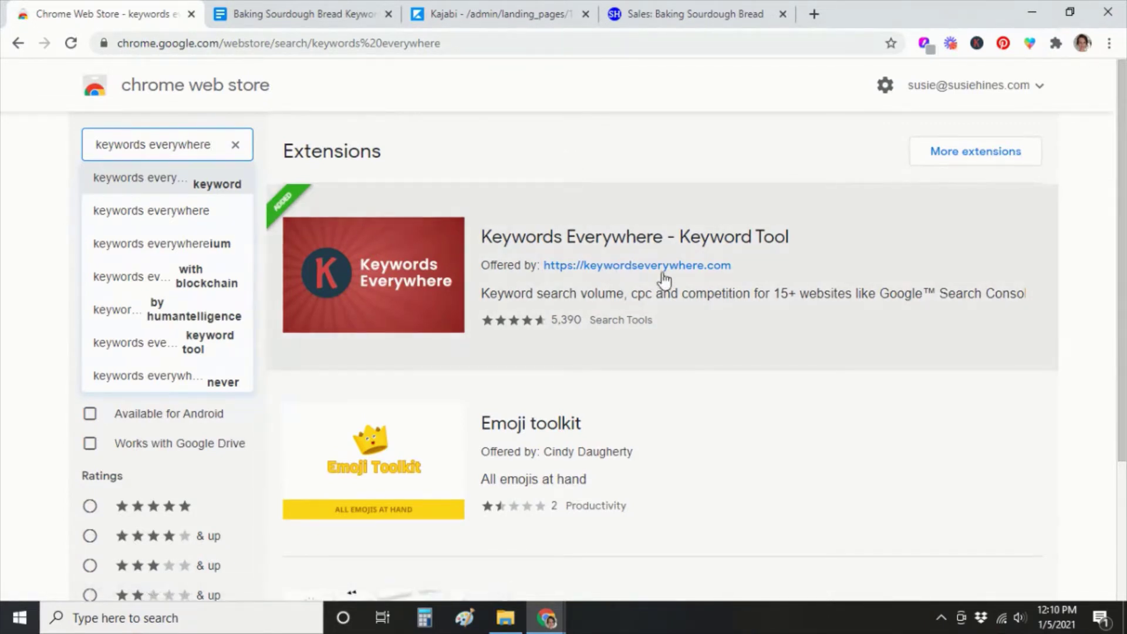
click(818, 13)
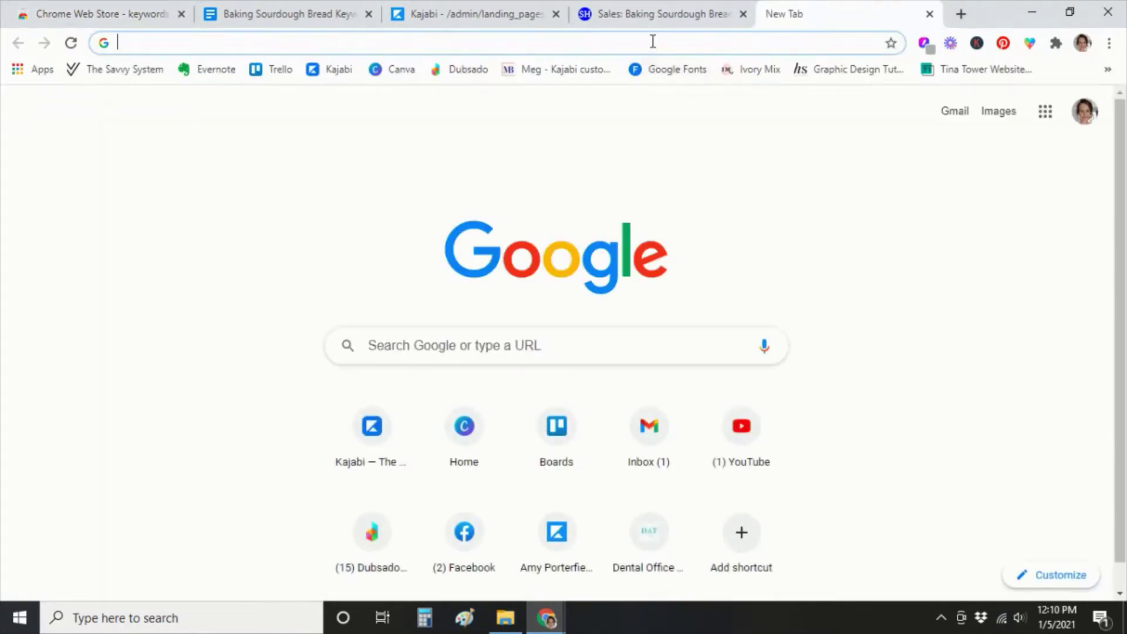
text(baking sour)
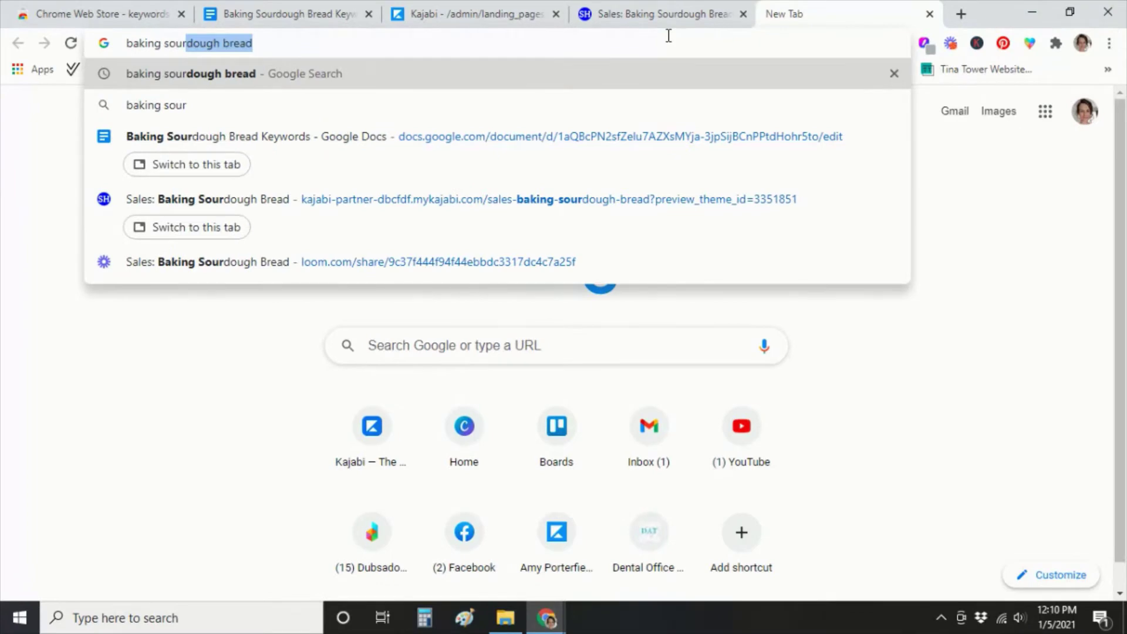
key(Return)
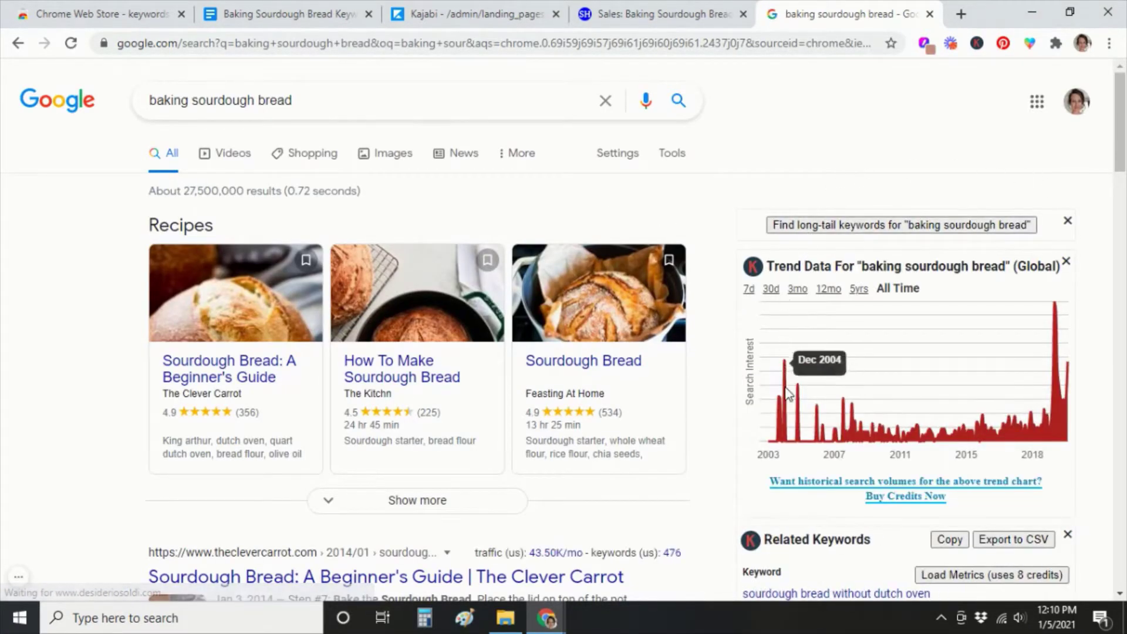
scroll(784, 390, down, 4)
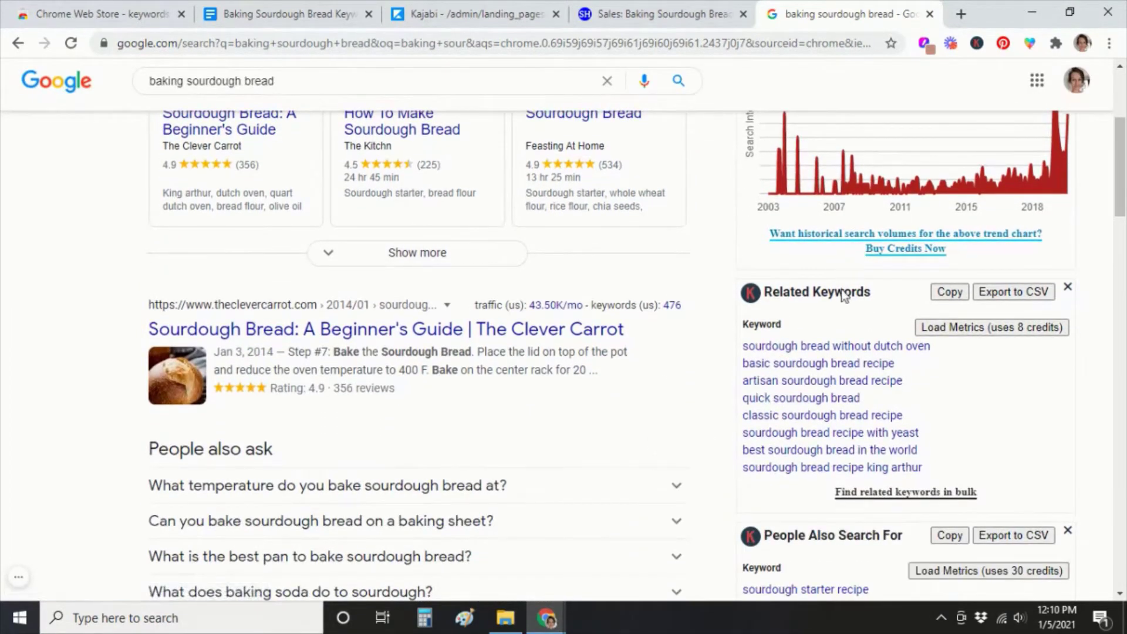
scroll(884, 419, down, 4)
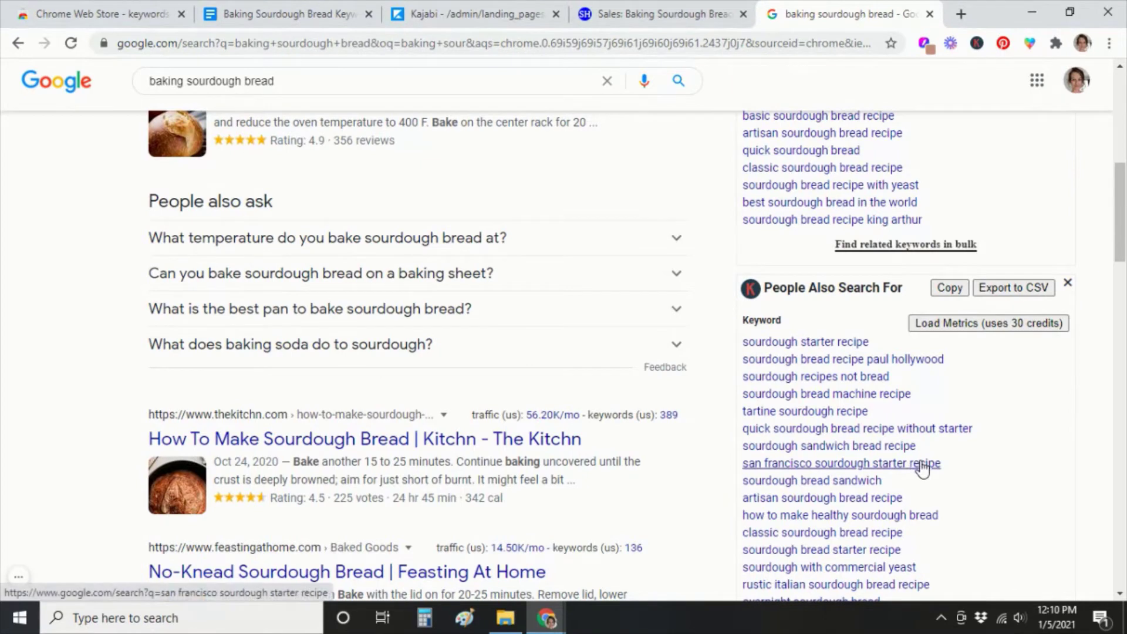
scroll(922, 448, up, 3)
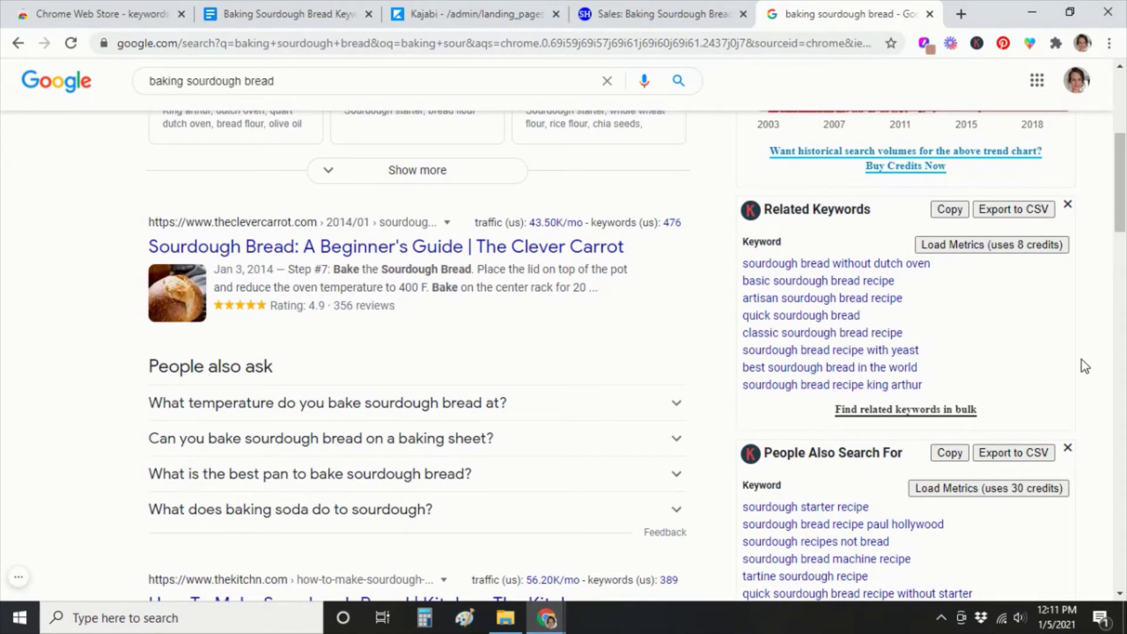
scroll(1034, 380, down, 2)
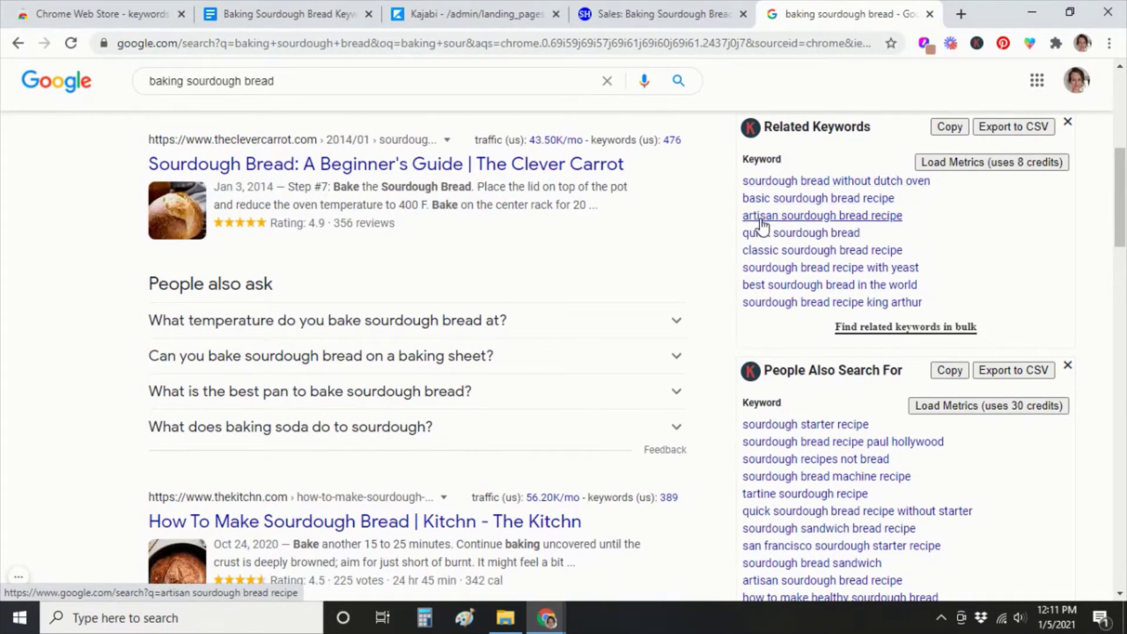
- In the "Baking Sourdough Bread Keywords" Google Docs document, list Basic, Artisan and Without dutch oven on separate lines
click(265, 23)
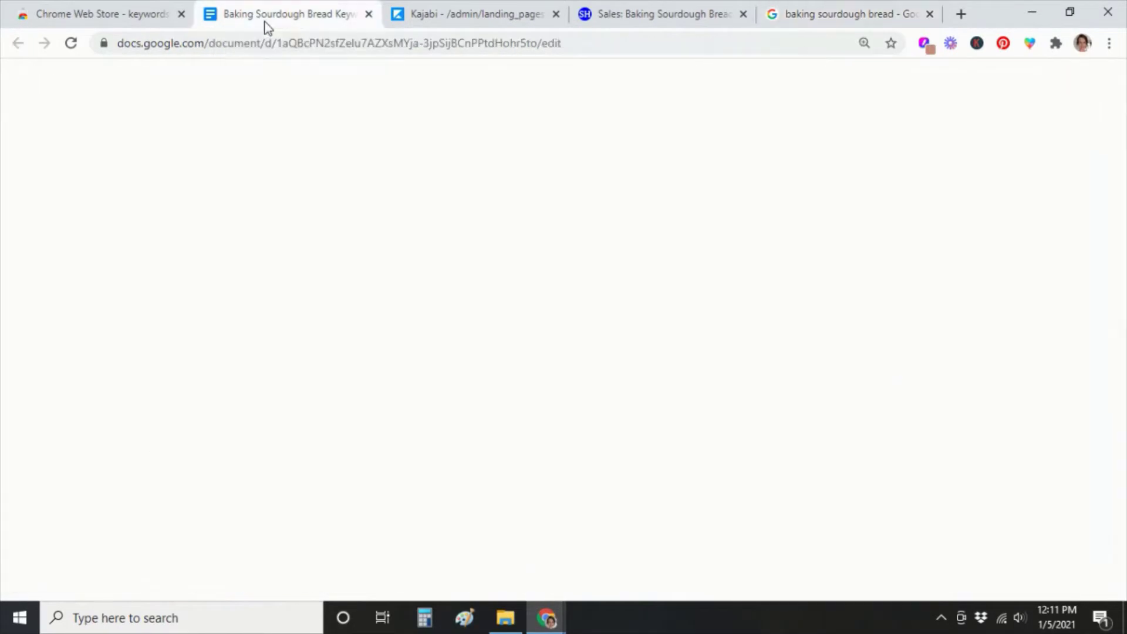
text(b)
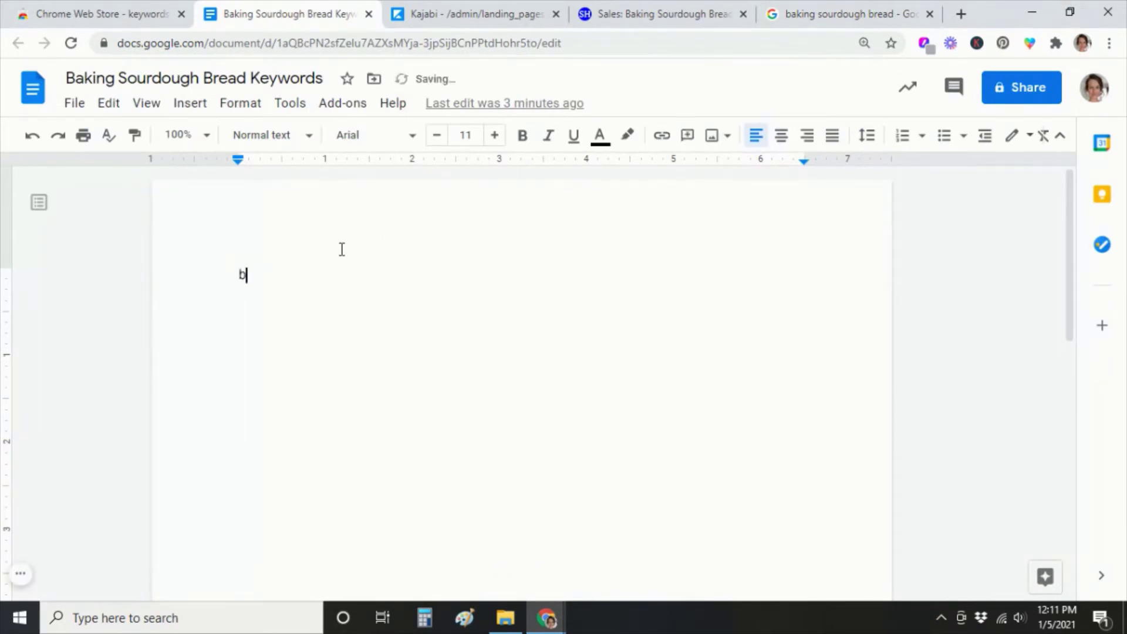
text(asic)
key(Return)
text(artis)
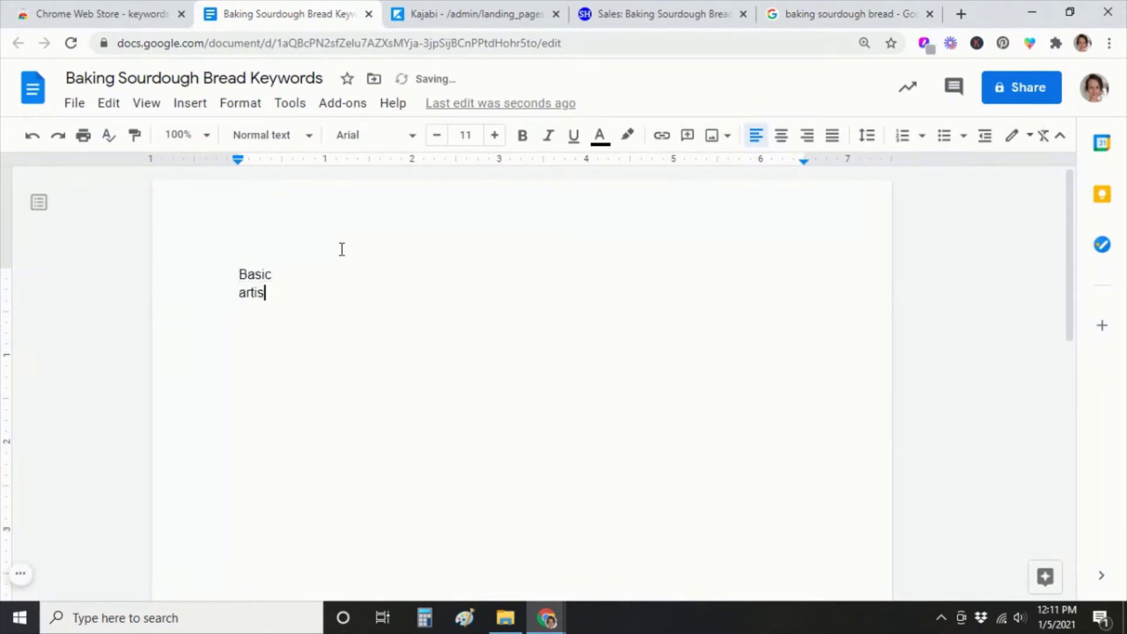
text(an)
key(Return)
text(without)
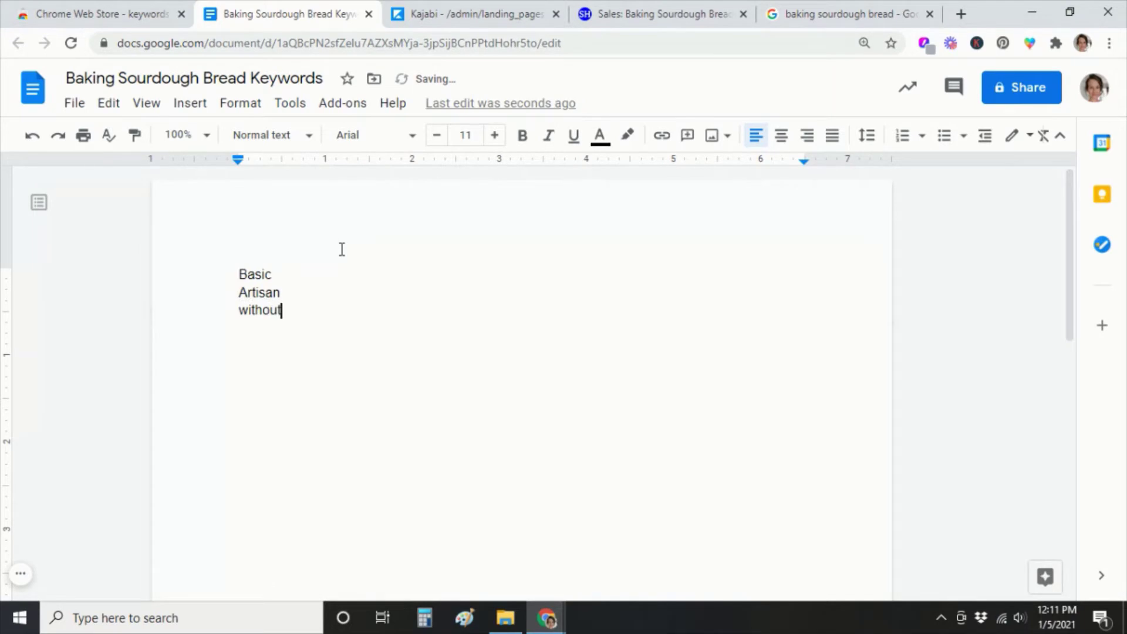
text( dutch)
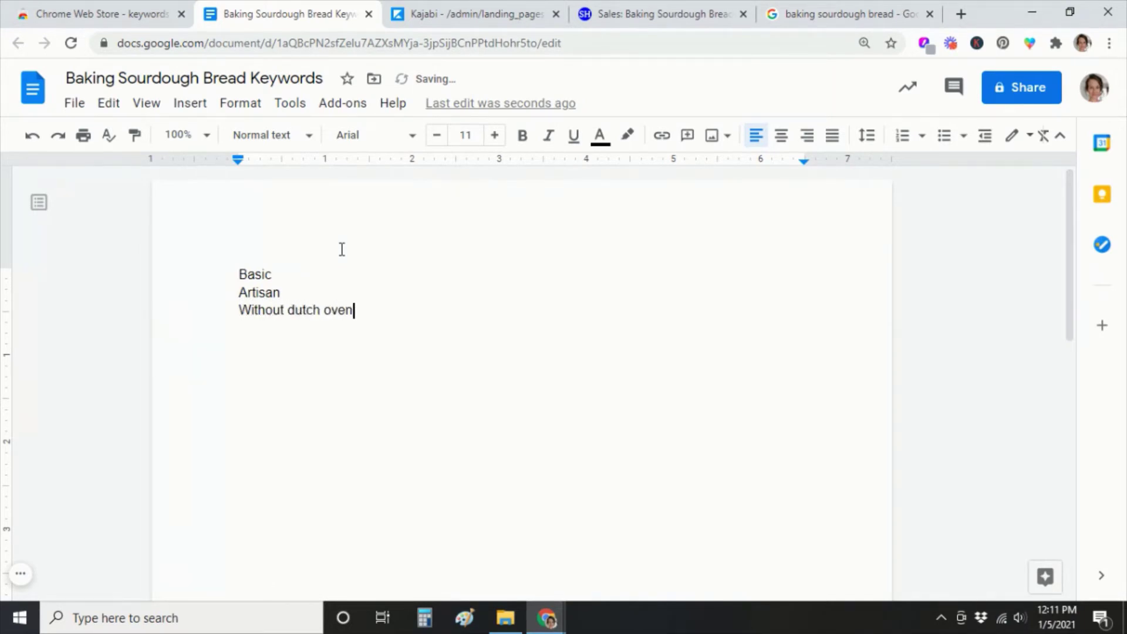
text( oven)
key(Return)
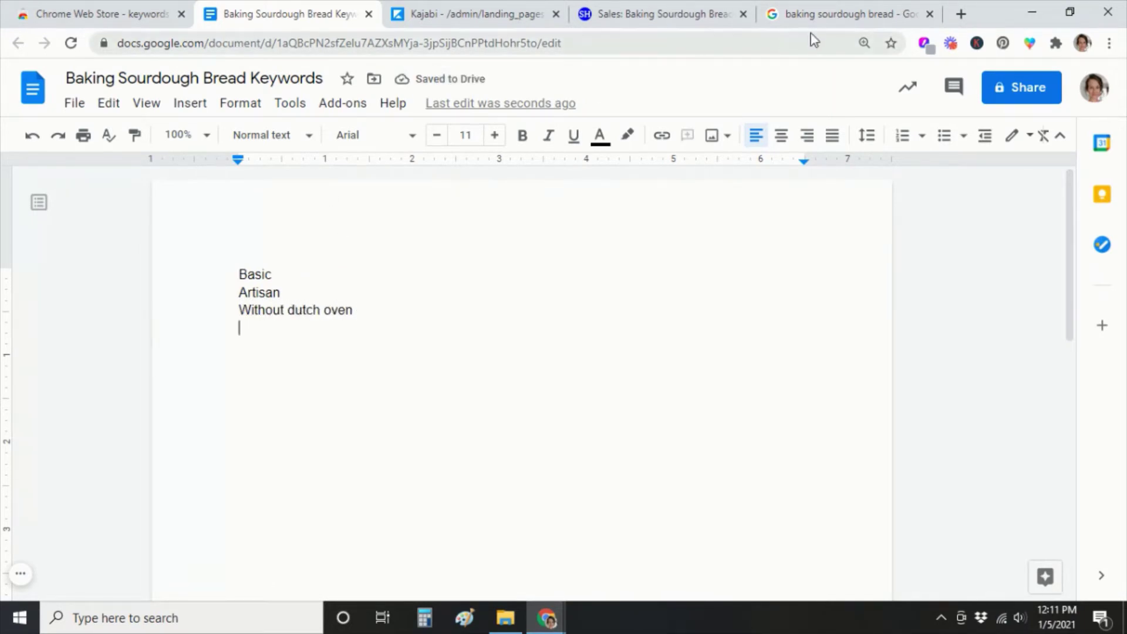
- Review more of the Google search's People Also Search For keywords and check the sourdough sales page's wording
click(816, 17)
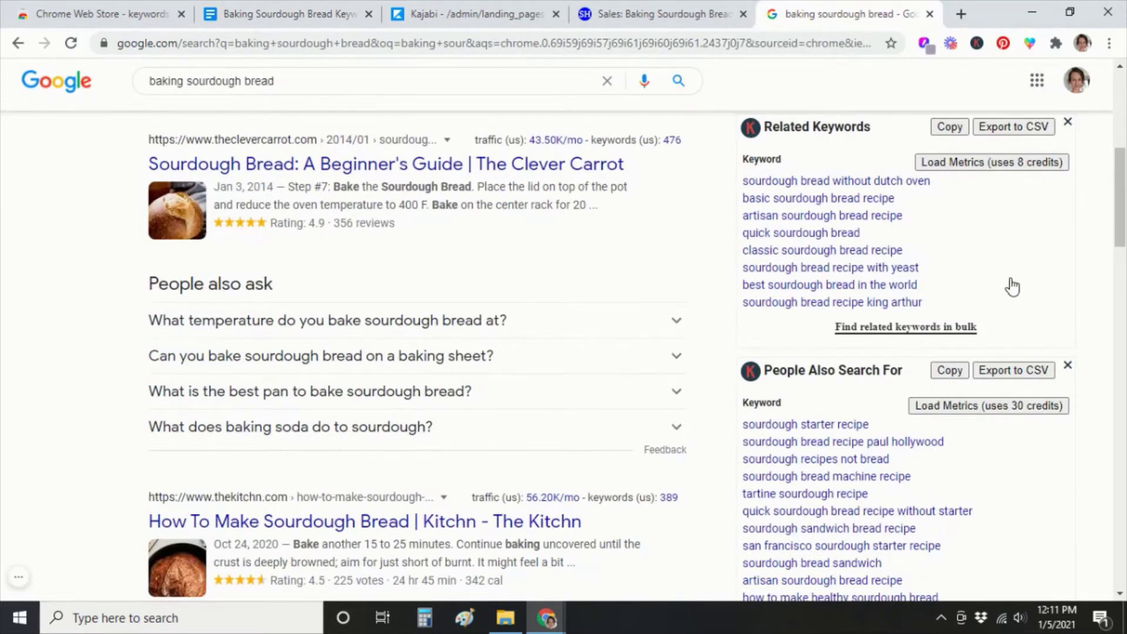
scroll(1001, 292, down, 1)
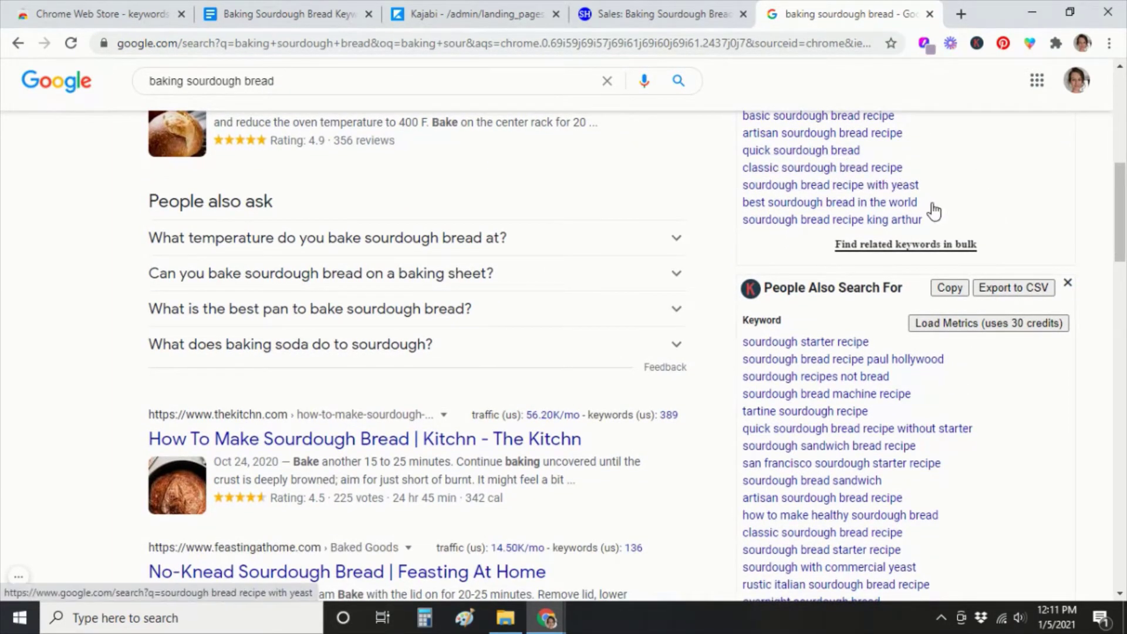
scroll(1024, 320, down, 1)
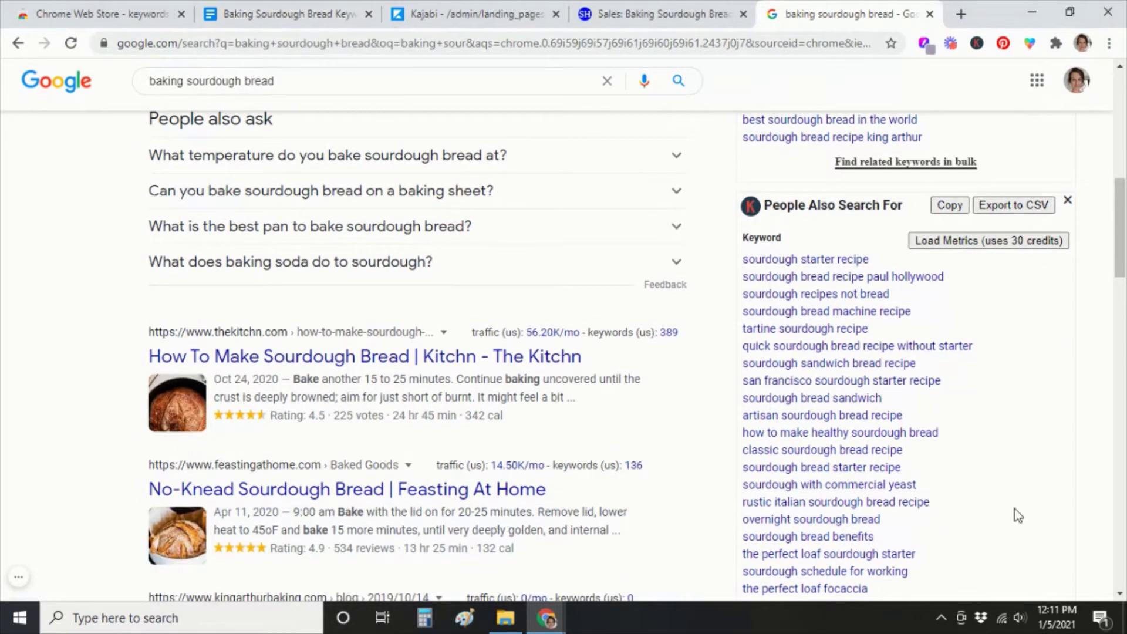
click(620, 16)
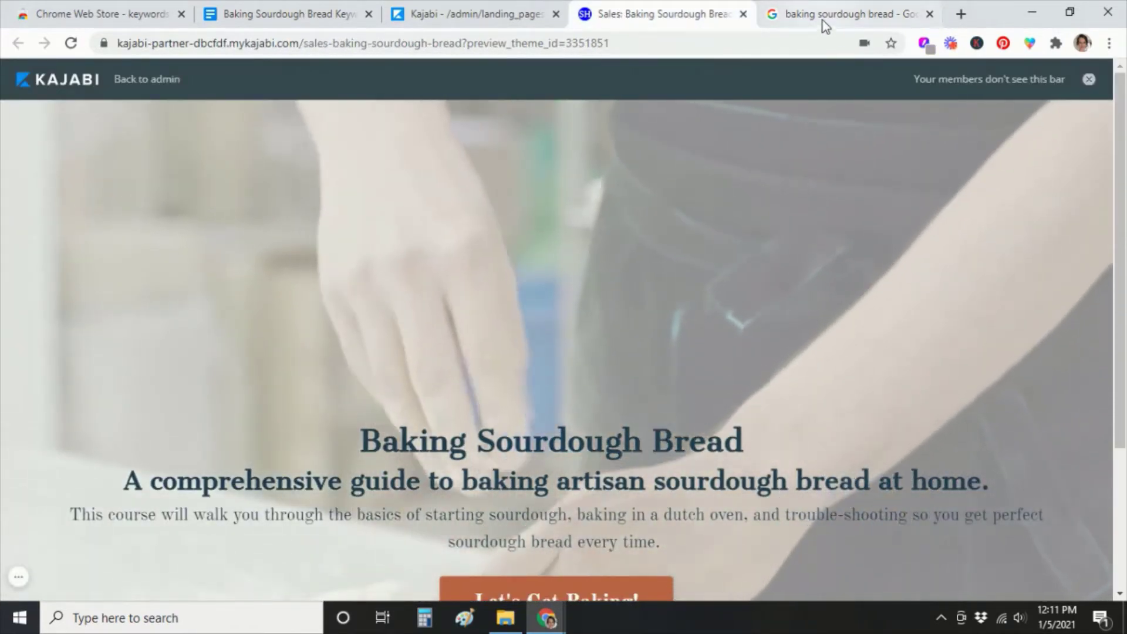
- Refine the Google search to "baking sourdough bread course" and review its related keywords
click(819, 18)
scroll(883, 239, up, 10)
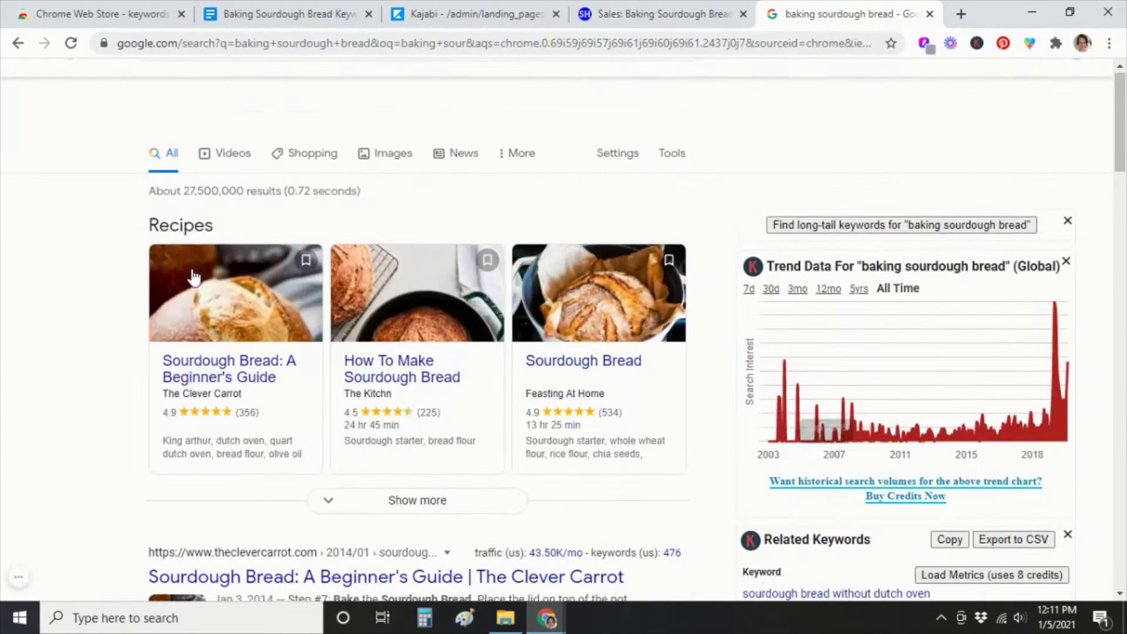
click(371, 96)
text(course)
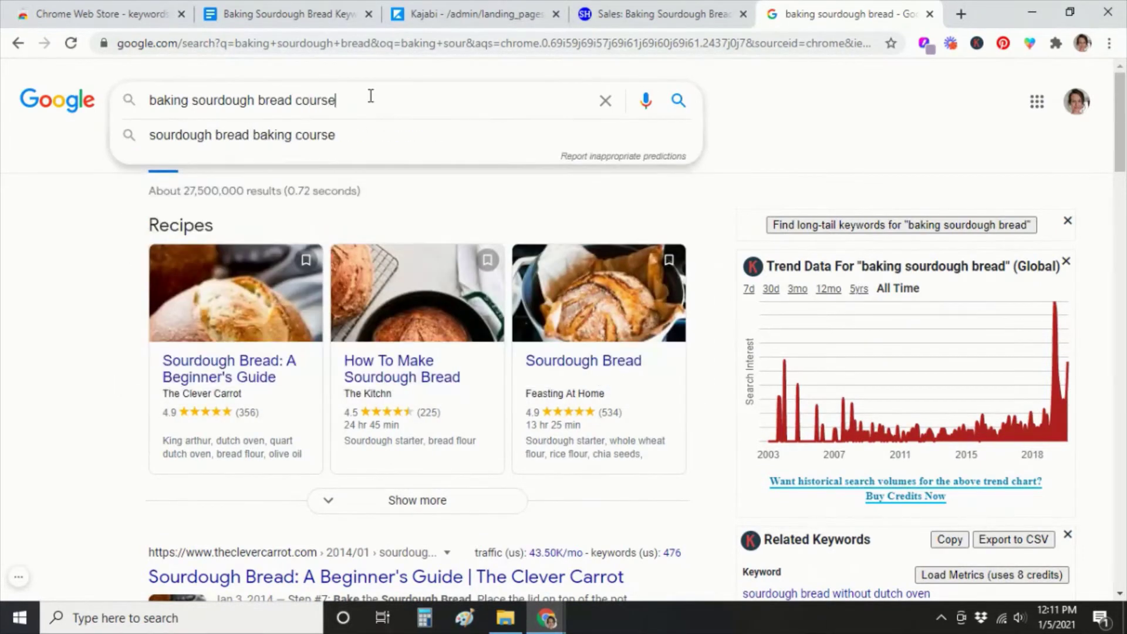
key(Return)
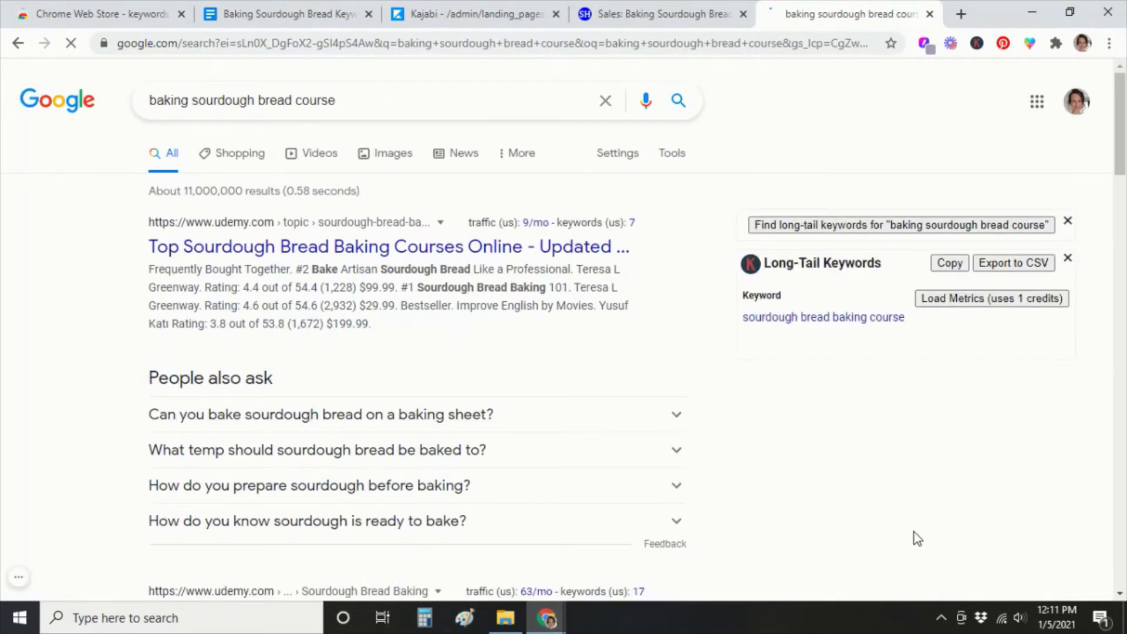
scroll(918, 526, down, 2)
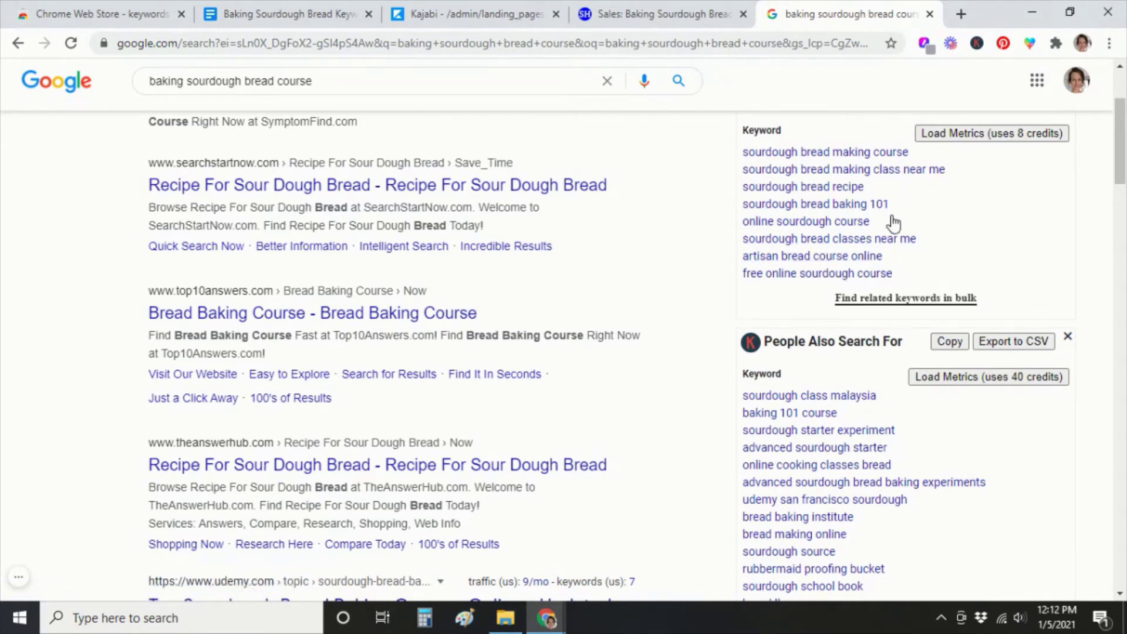
- Add 101 and Online as separate lines to the keyword list in the Google Docs document
click(237, 18)
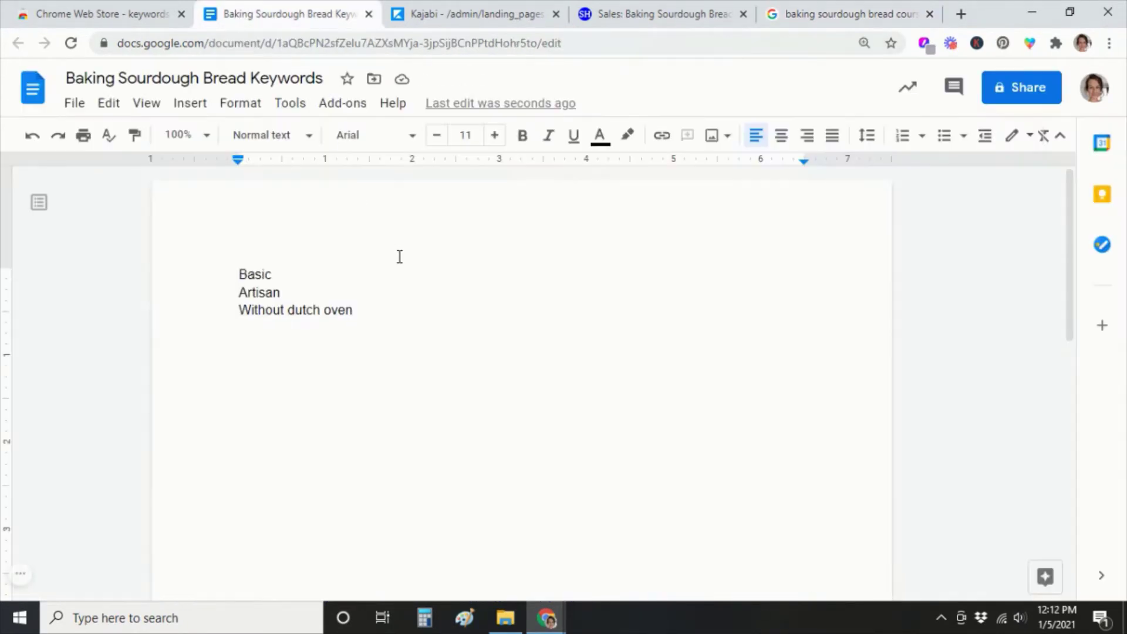
text(101)
key(Return)
text(online)
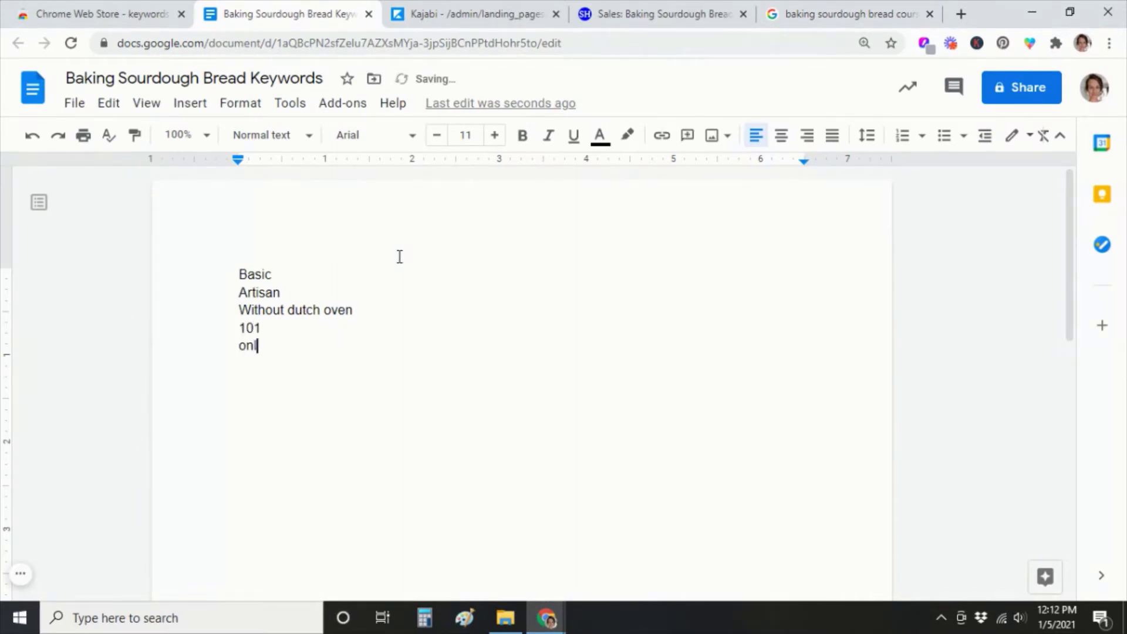
key(Return)
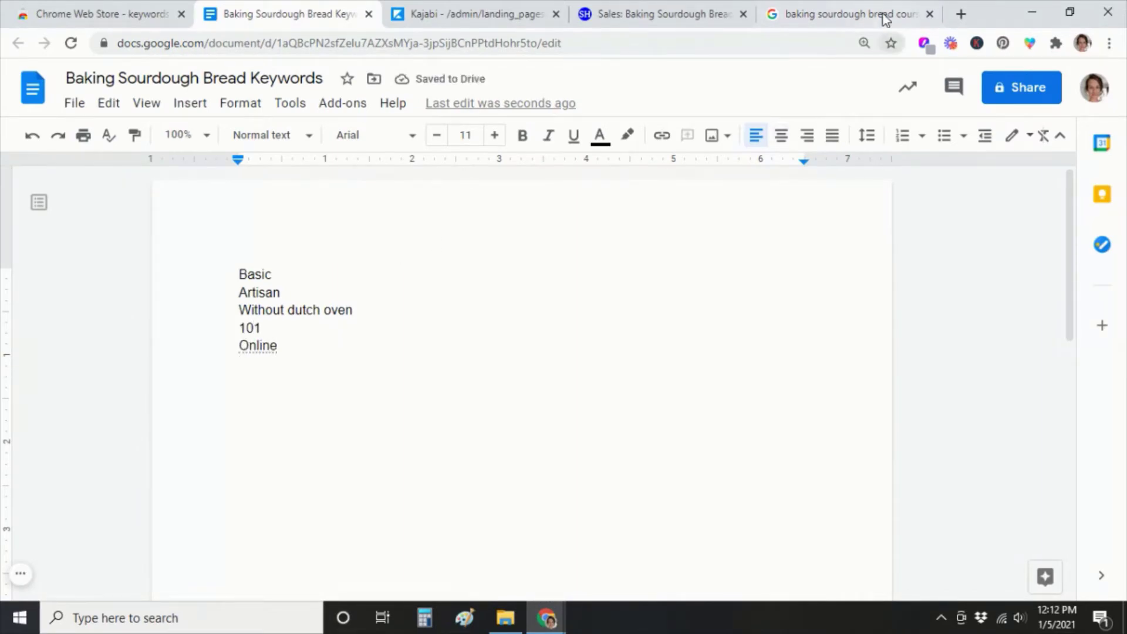
- Check the course search's People Also Search For keywords in Google and add Starter to the keyword document
click(885, 14)
scroll(1005, 395, down, 3)
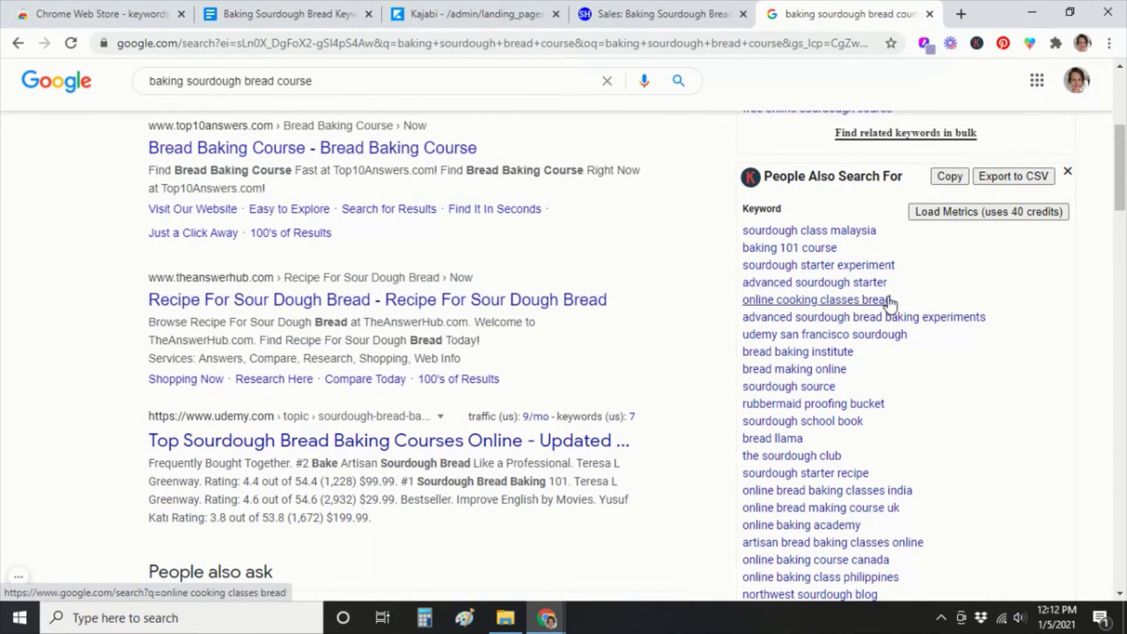
click(260, 19)
key(Return)
text(Starter)
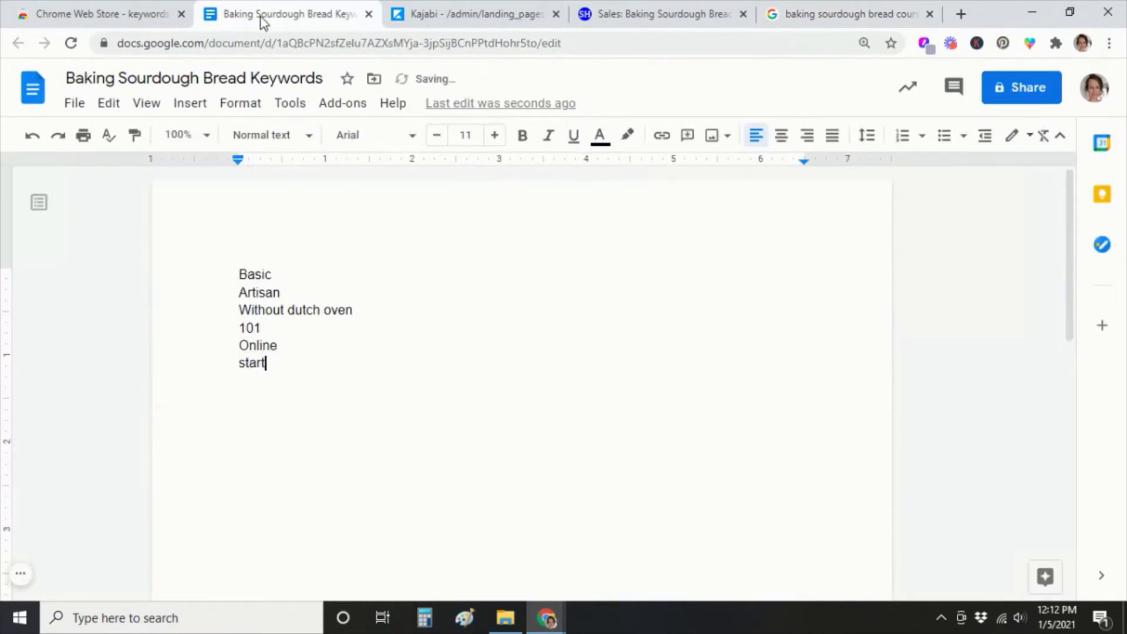
- Finish the Starter line in the keyword document and refine the Google search to "baking sourdough bread course altitude"
key(Return)
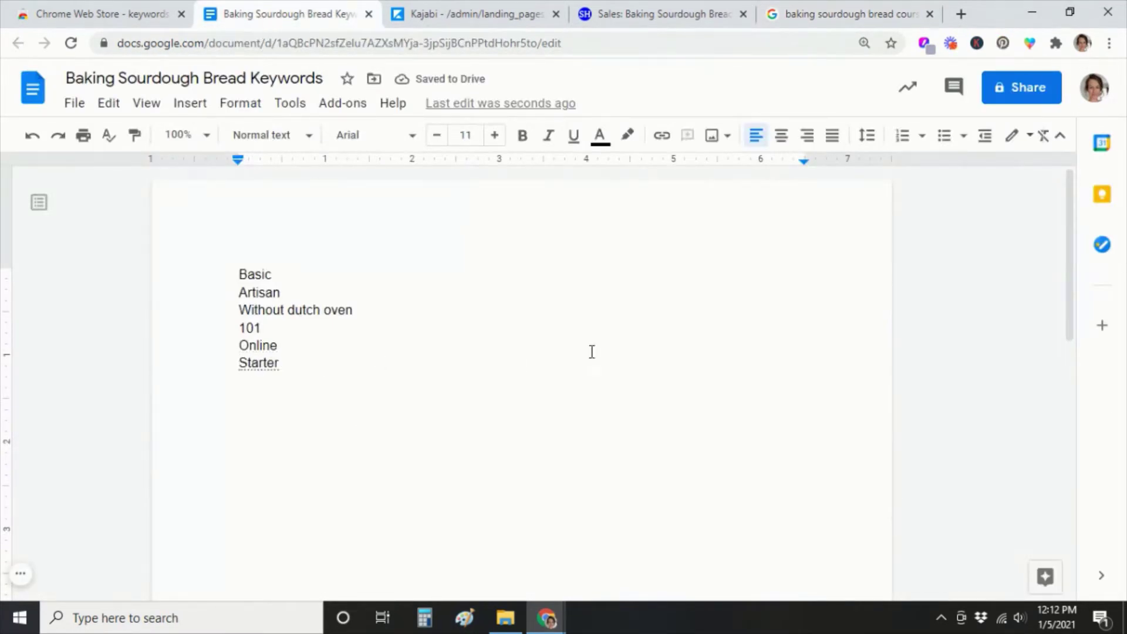
click(902, 19)
scroll(923, 423, down, 2)
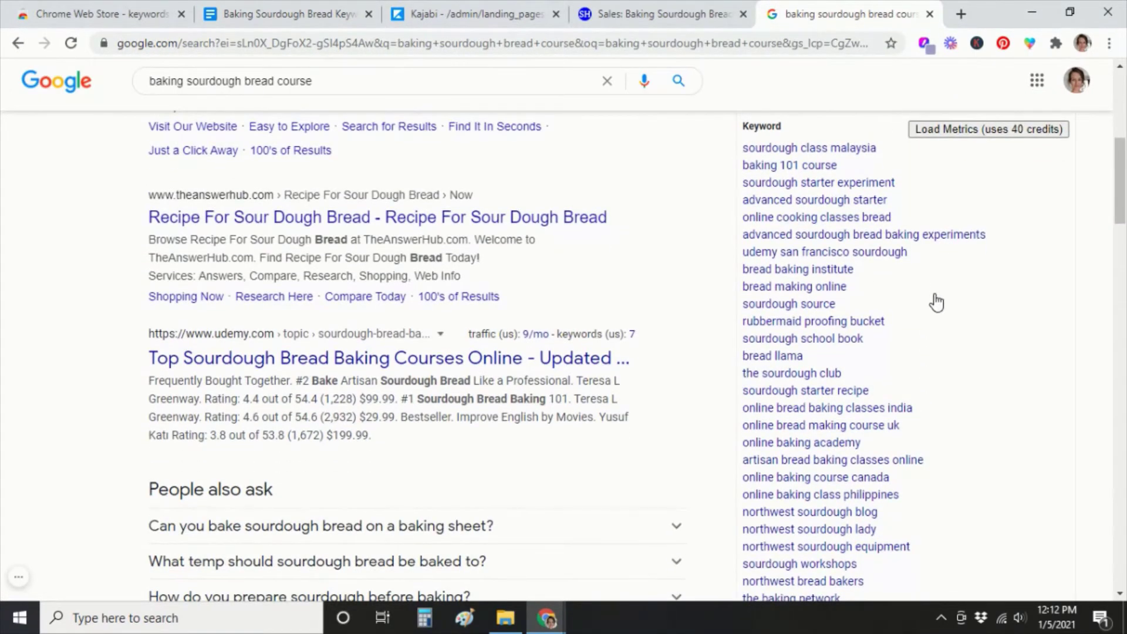
scroll(934, 300, up, 7)
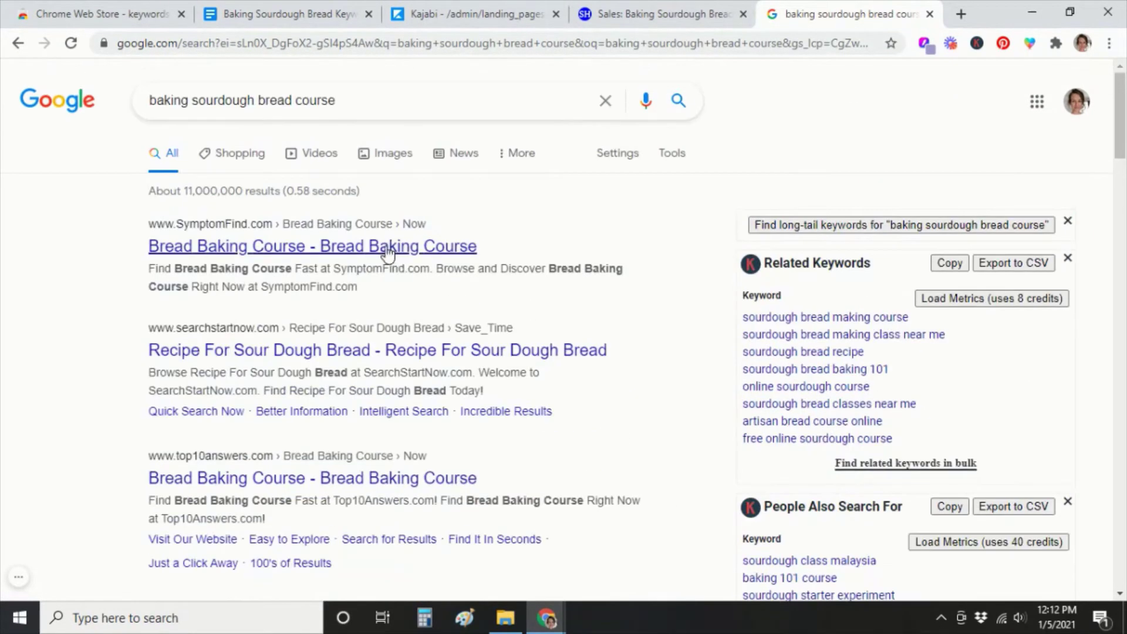
click(412, 101)
text(altitu)
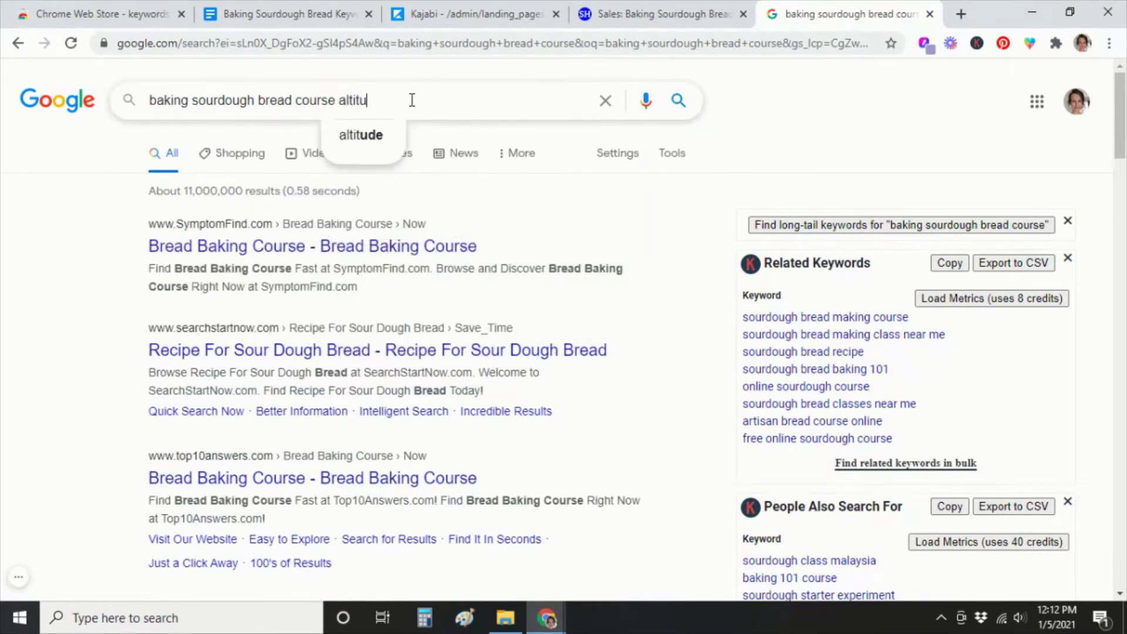
text(de)
key(Return)
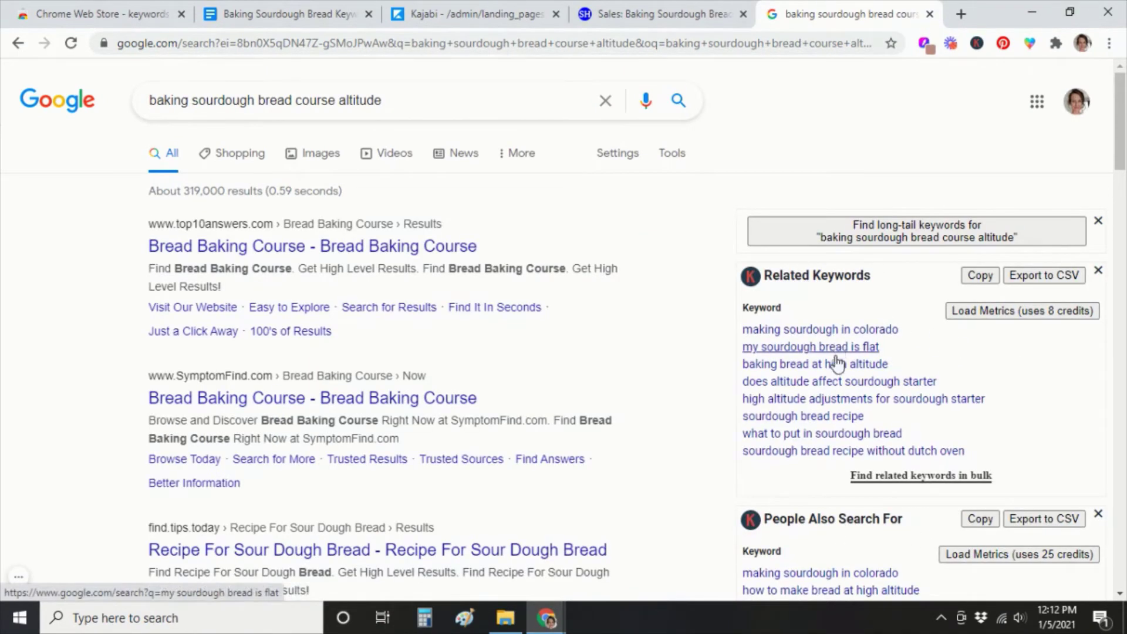
- Review the Related Keywords and People Also Search For lists for the altitude search
scroll(990, 442, down, 3)
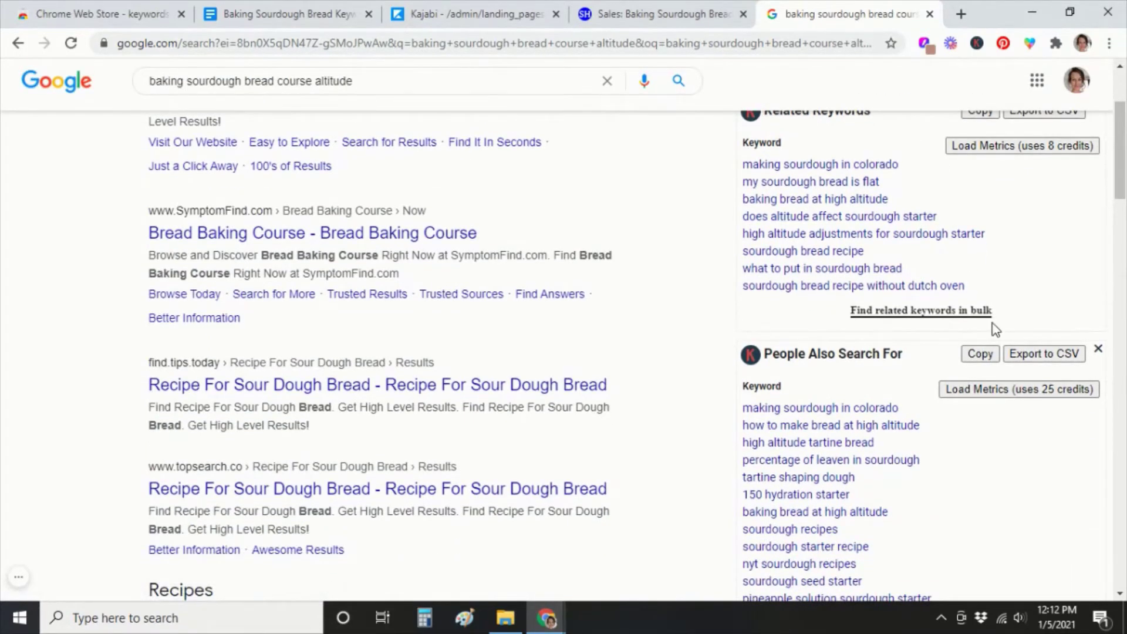
scroll(999, 332, down, 1)
scroll(998, 335, down, 2)
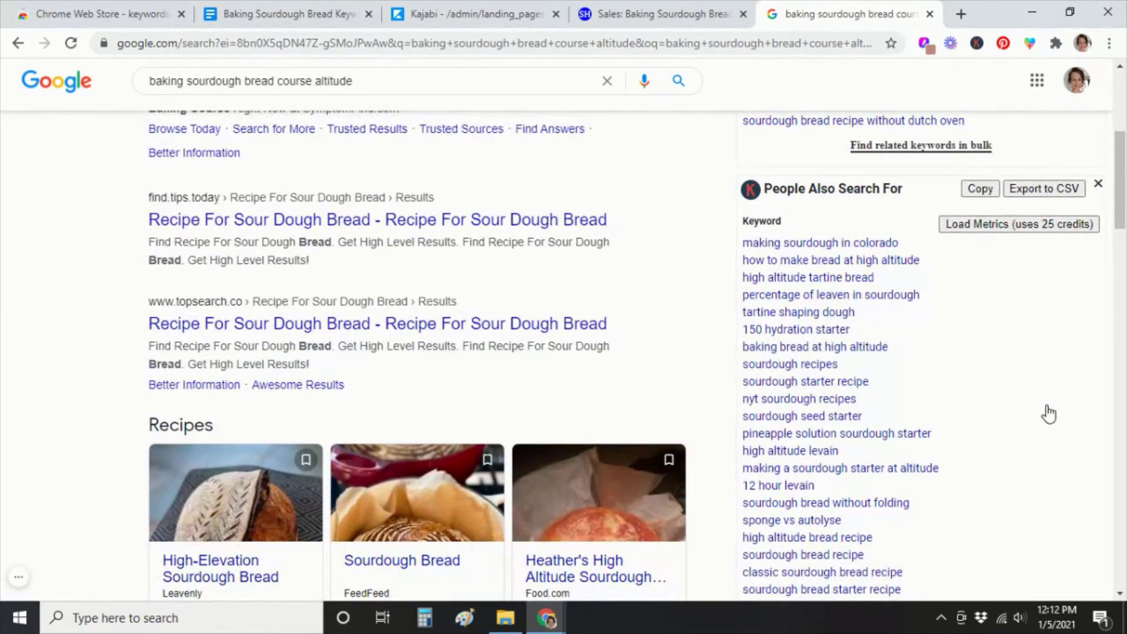
scroll(1051, 416, up, 4)
scroll(1054, 420, up, 2)
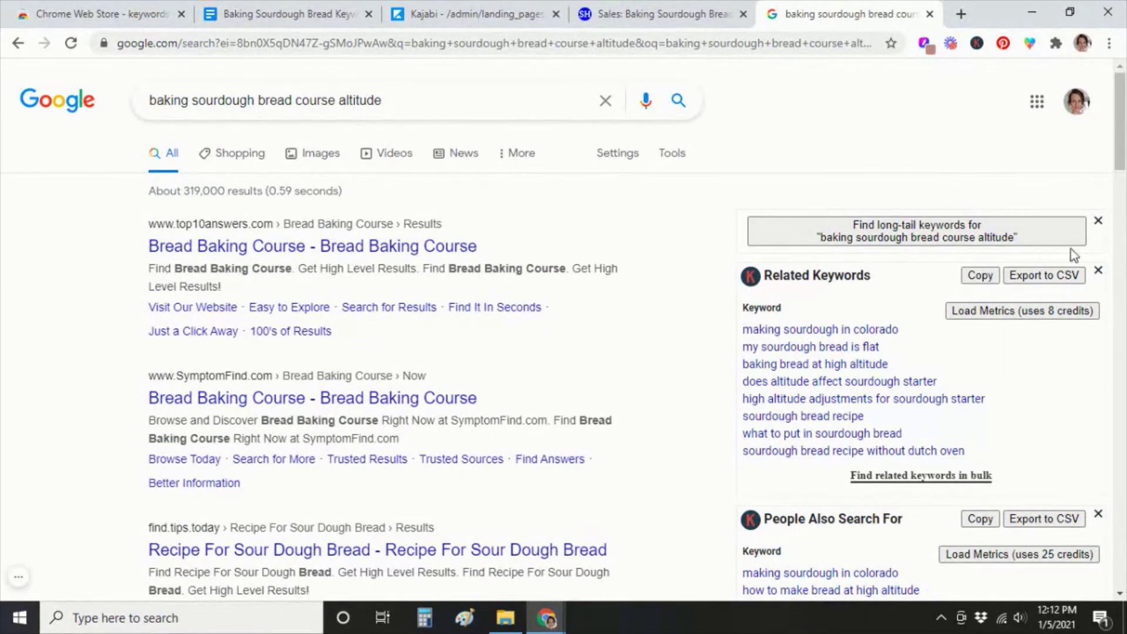
- Copy "An online course on the basics of baking artisan sourdough bread." from the keyword document into the Kajabi landing page's Page title
click(276, 14)
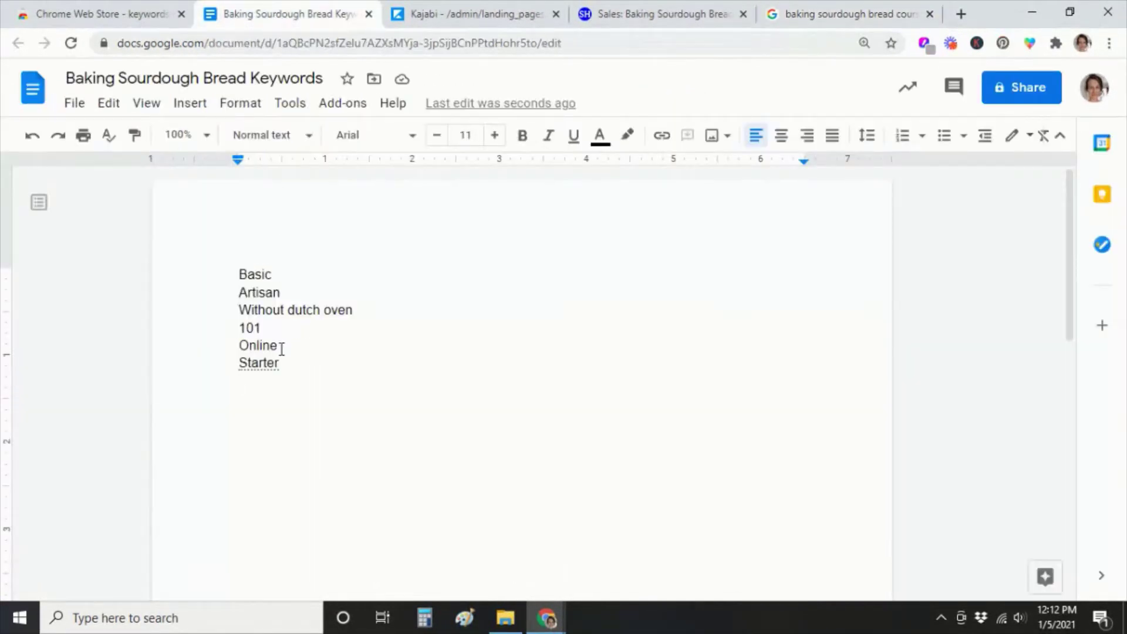
click(293, 403)
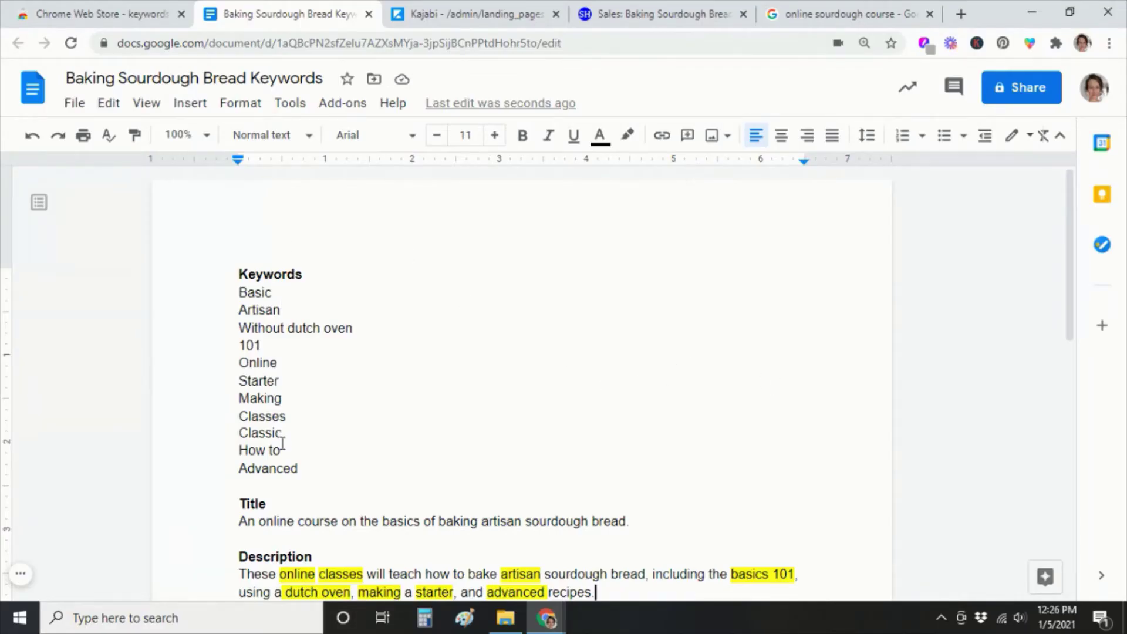
scroll(299, 438, down, 4)
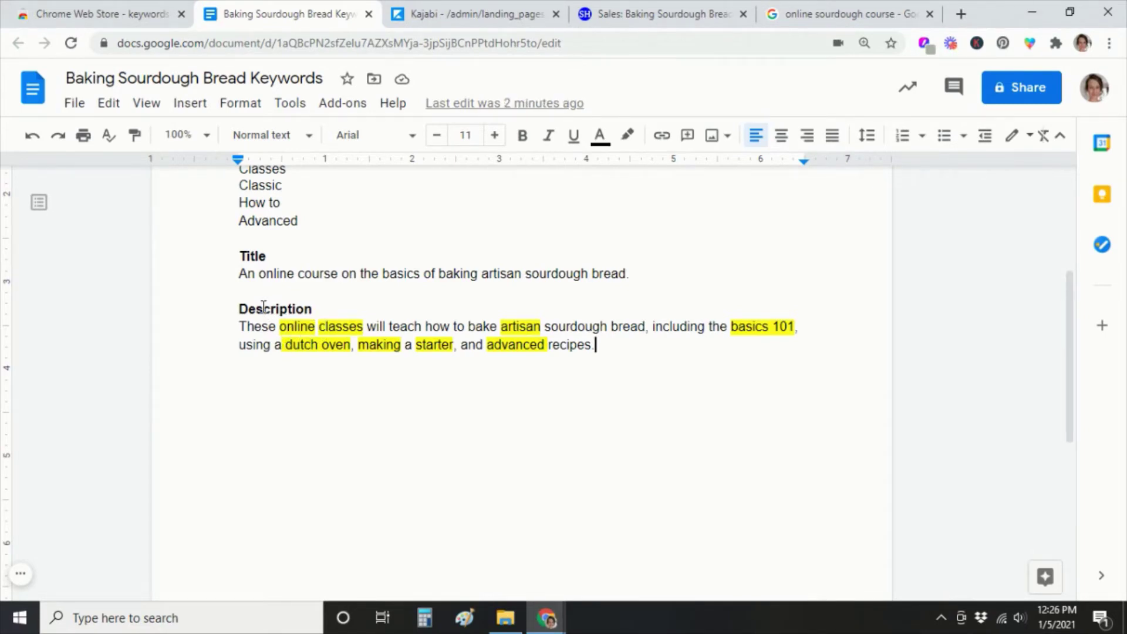
drag(630, 274, 239, 278)
key(ctrl+c)
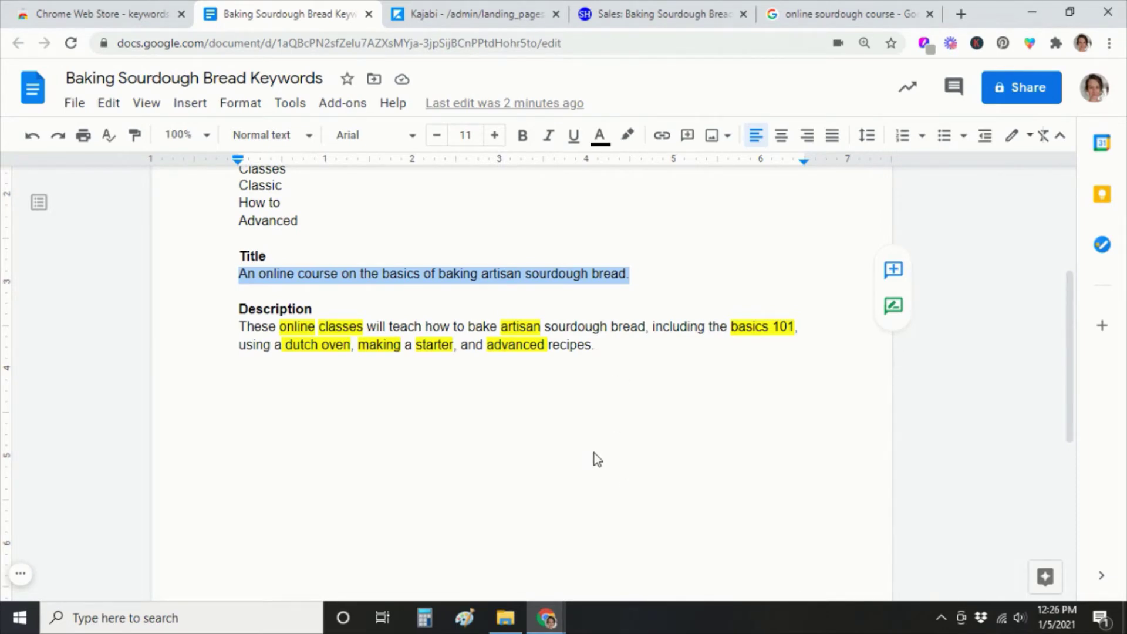
click(460, 18)
click(634, 236)
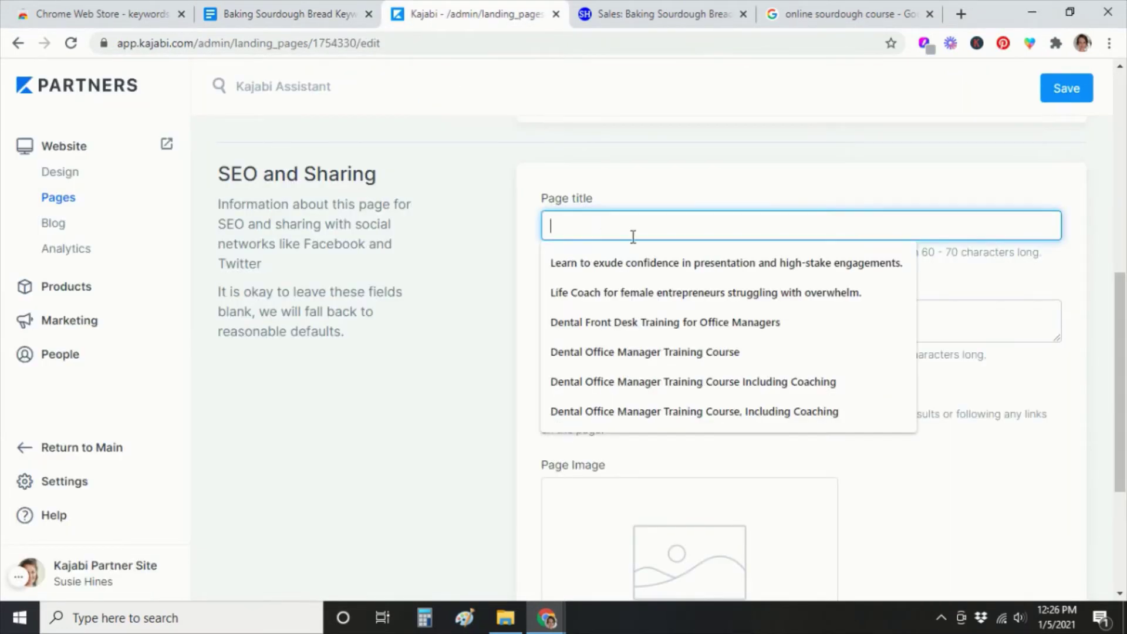
key(ctrl+v)
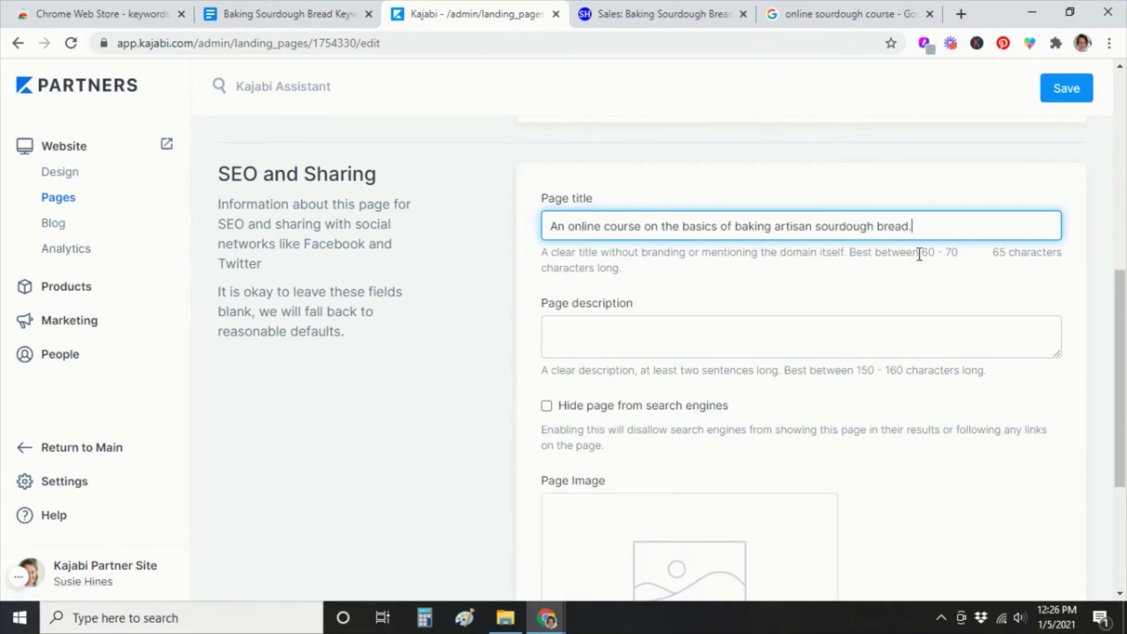
- Copy the description sentence beginning "These online classes will teach how to bake" from the keyword document into Kajabi's Page description
click(258, 13)
click(639, 363)
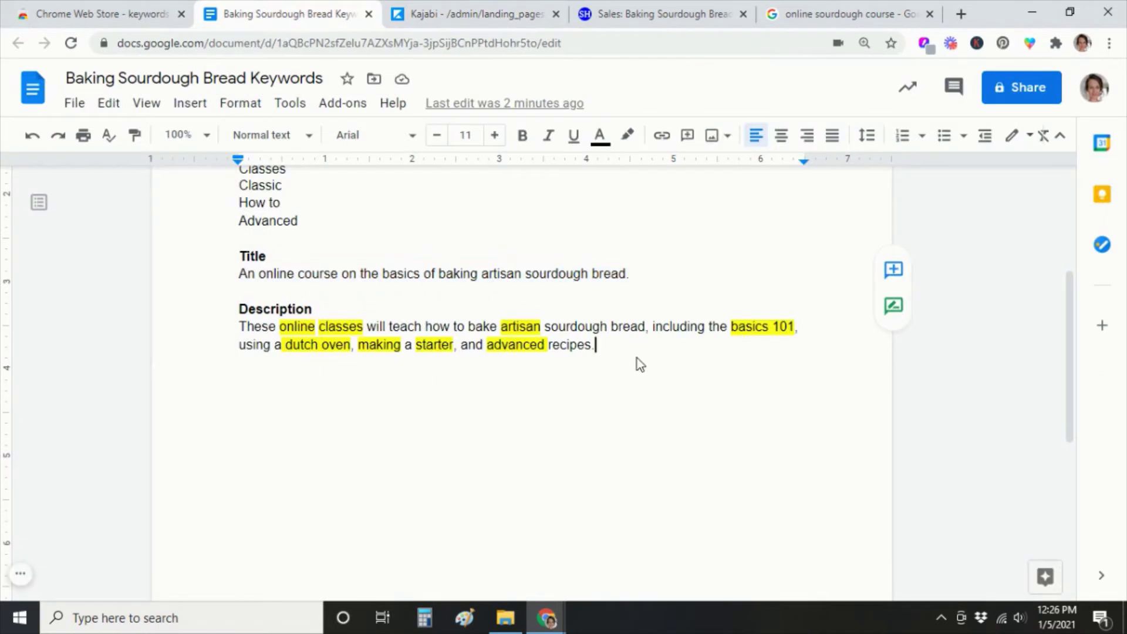
drag(612, 353, 244, 322)
key(ctrl+c)
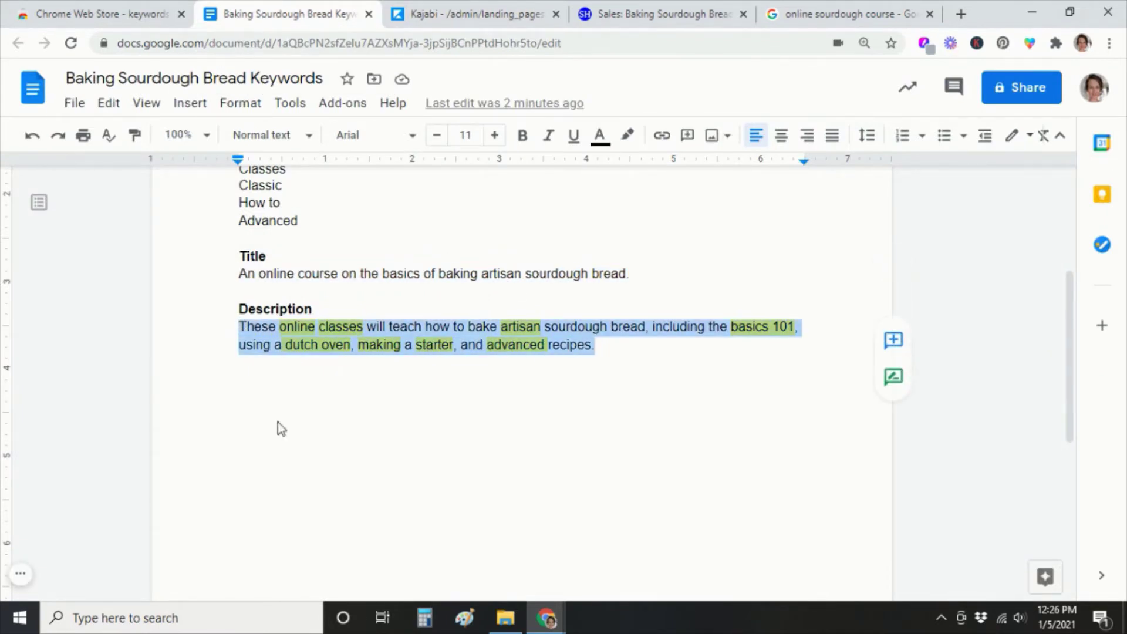
click(483, 8)
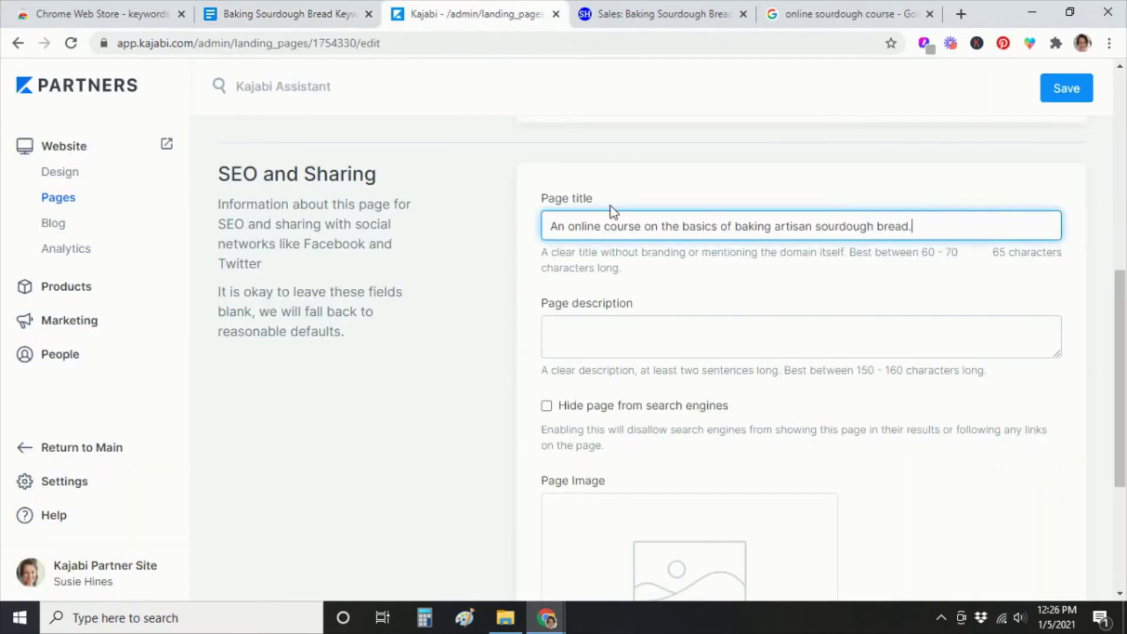
click(734, 319)
key(ctrl+v)
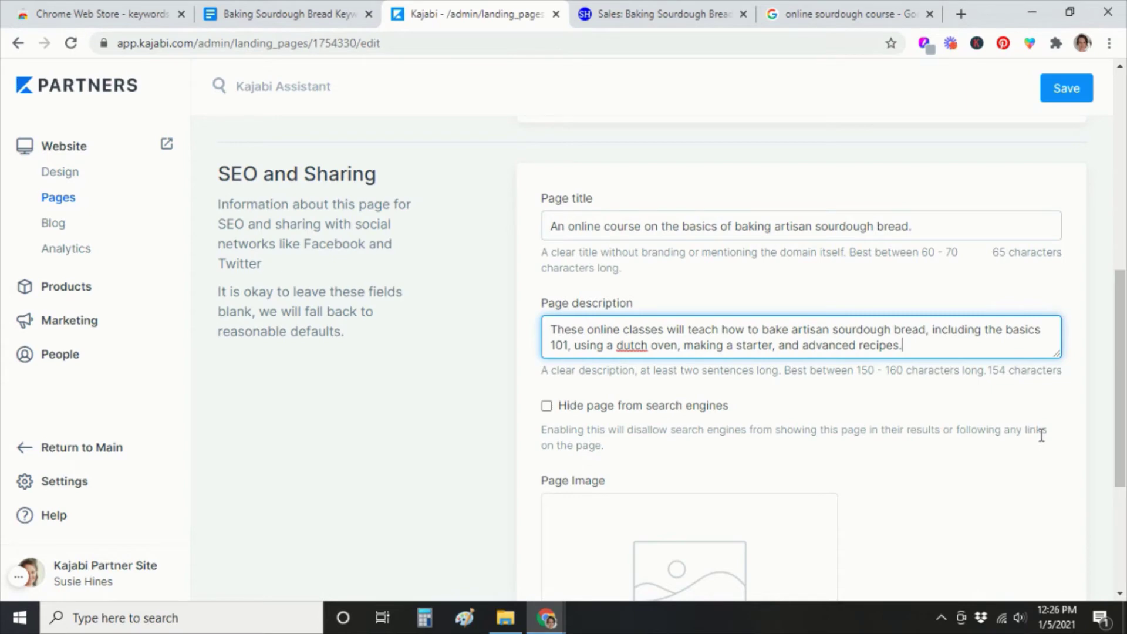
- Change the landing page's URL ending to baking-sourdough-bread-course
scroll(1029, 432, down, 1)
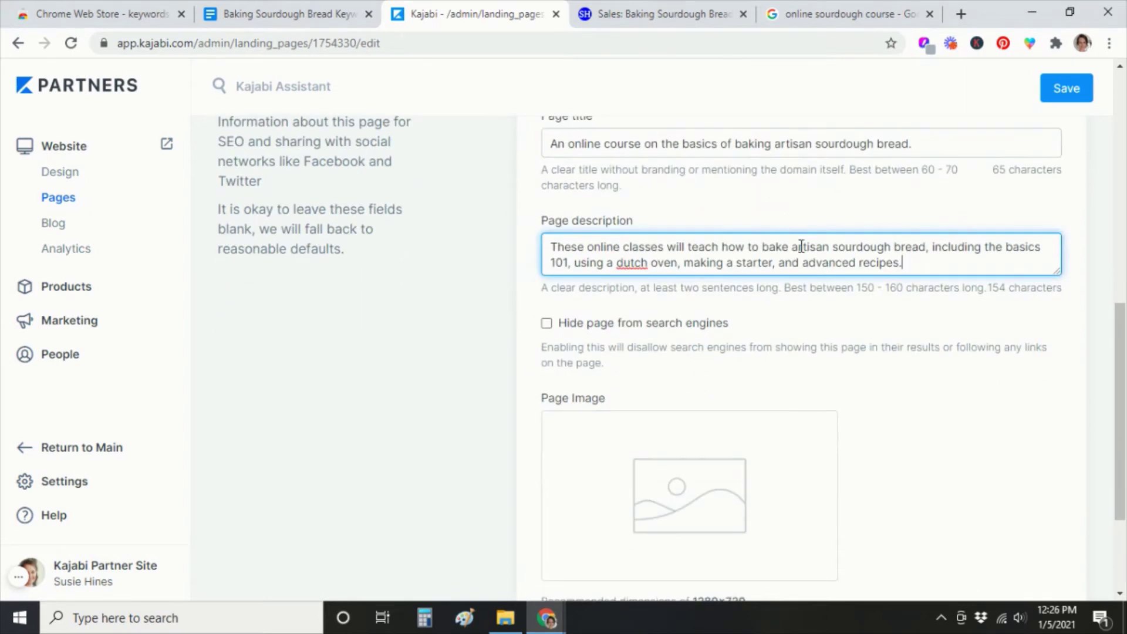
scroll(989, 390, up, 6)
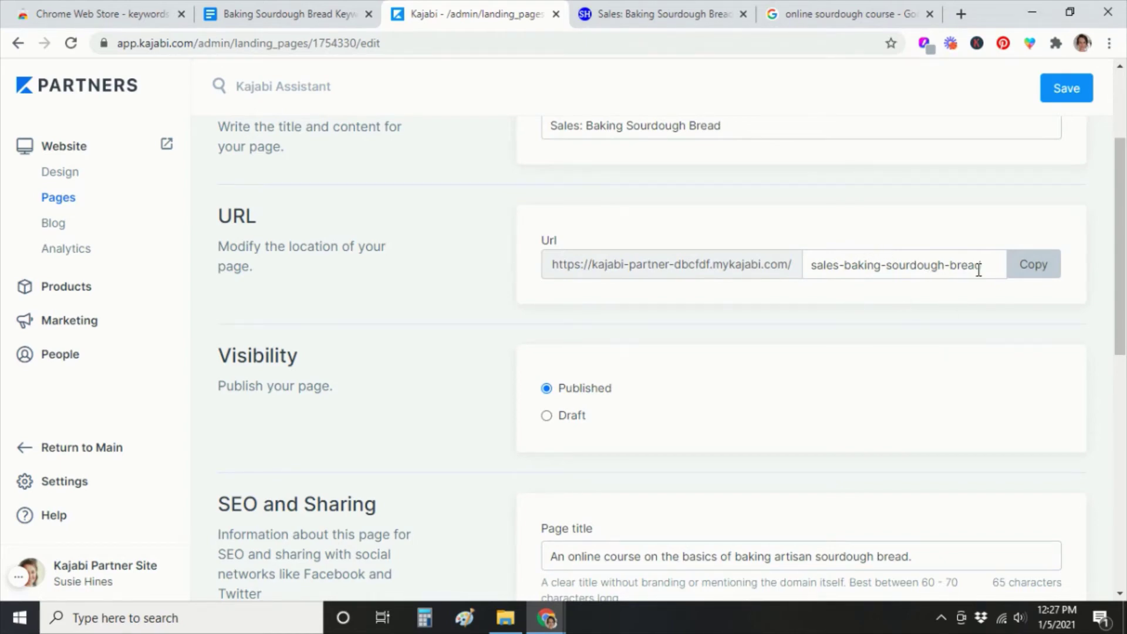
click(846, 267)
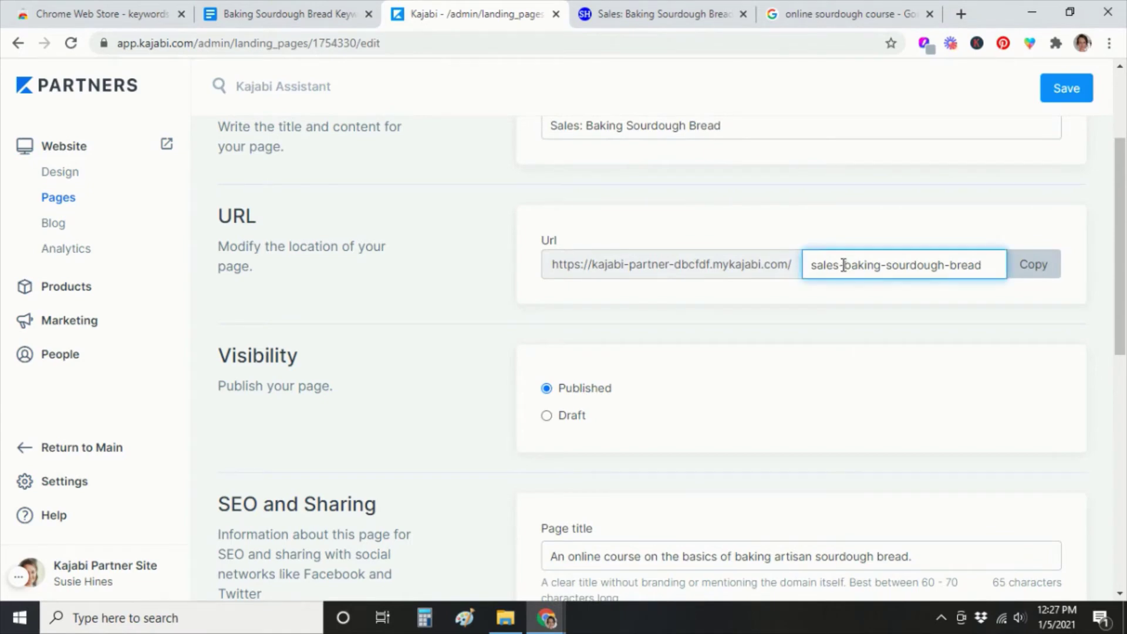
drag(843, 265, 756, 258)
key(BackSpace)
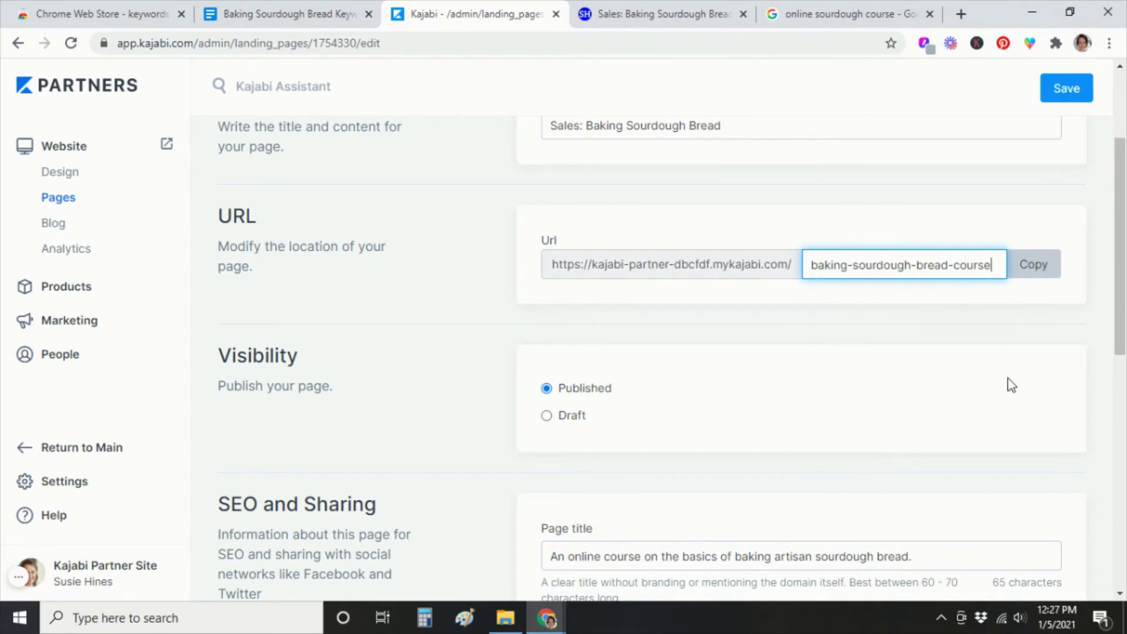
- Look over the landing page settings, copy the page's URL, and save the changes
scroll(1005, 387, down, 10)
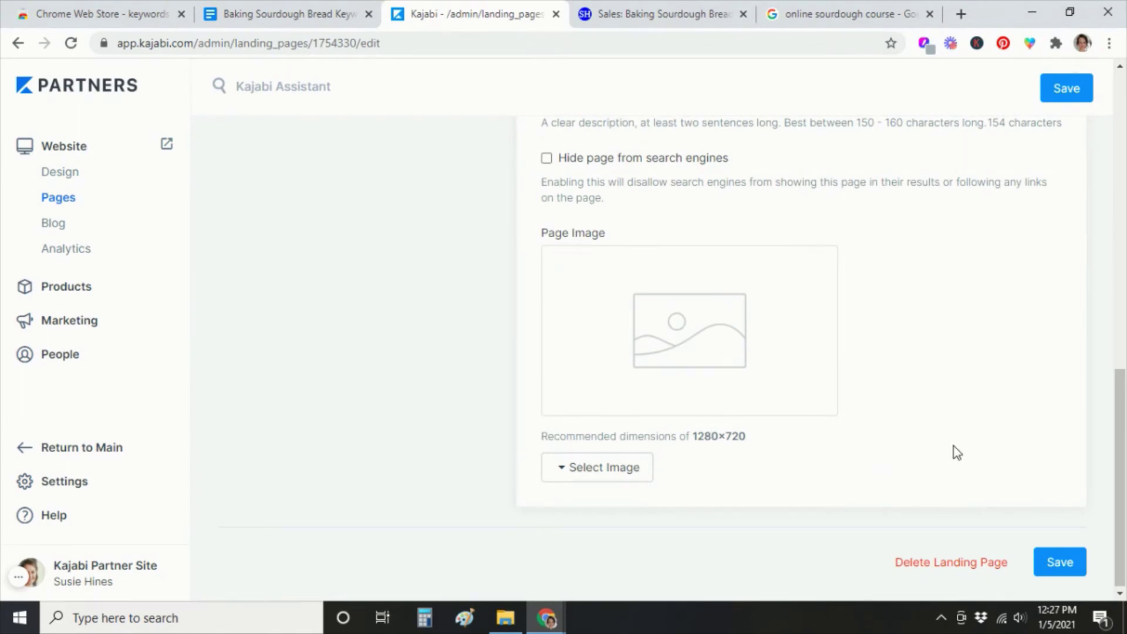
scroll(954, 447, up, 5)
scroll(956, 449, up, 6)
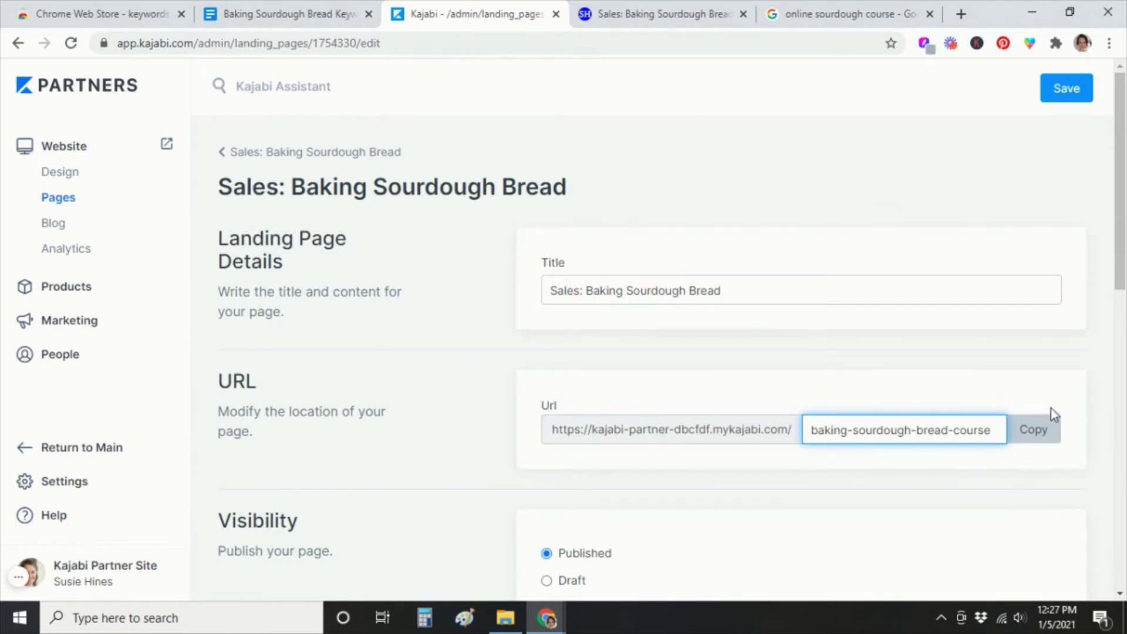
click(1044, 440)
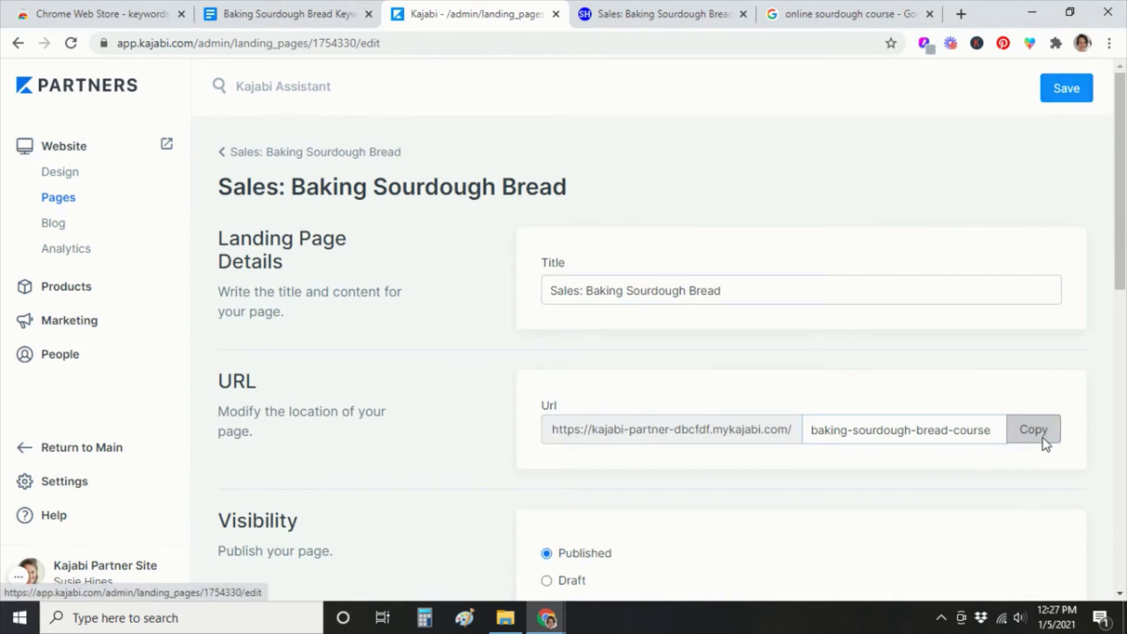
click(1072, 91)
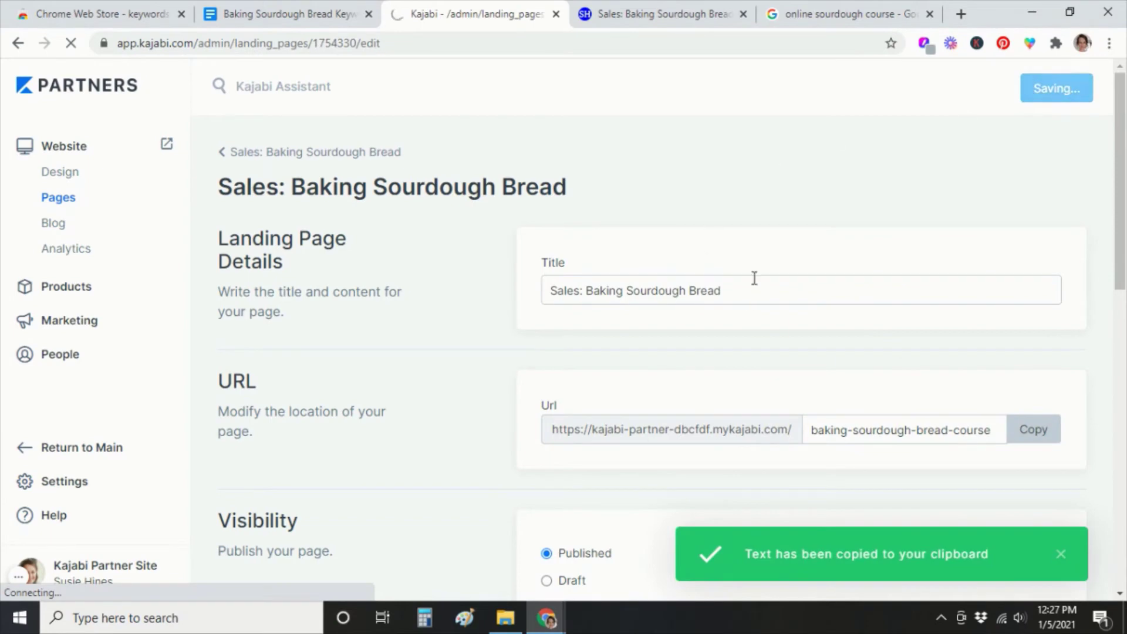
- Open Facebook in a new browser tab and publish an Only me post containing the copied sales page link
click(961, 14)
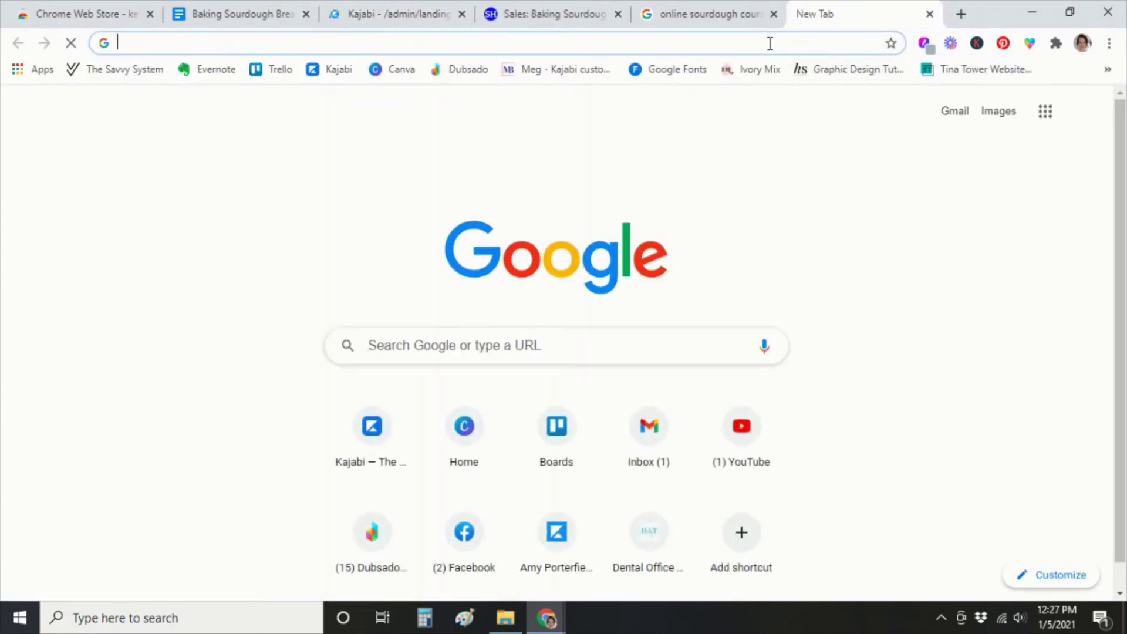
text(fa)
key(Return)
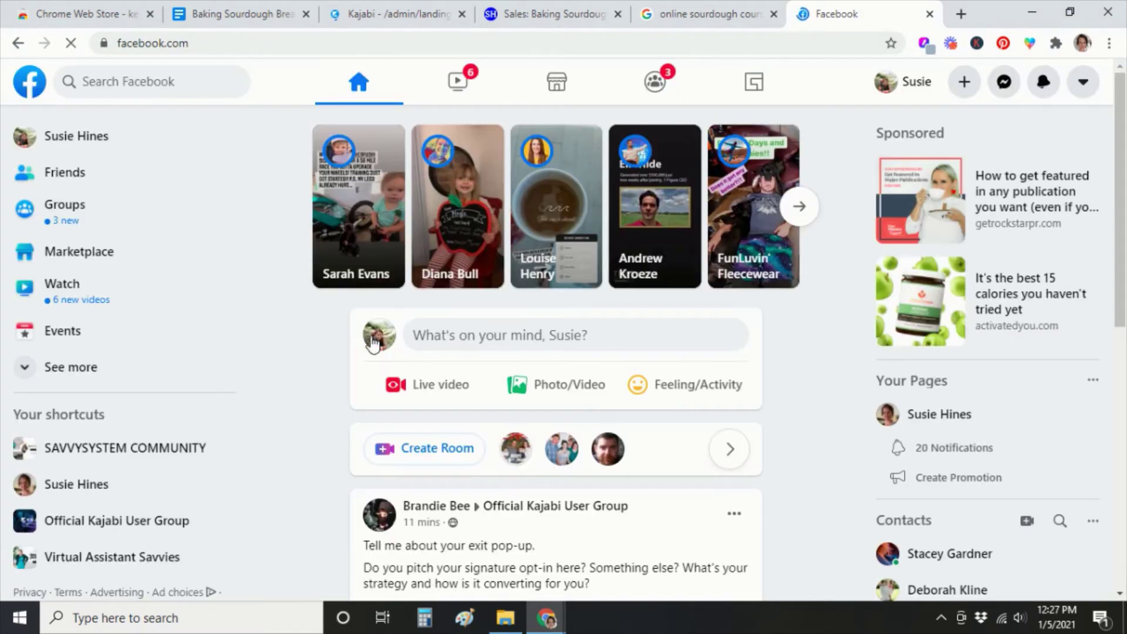
click(708, 386)
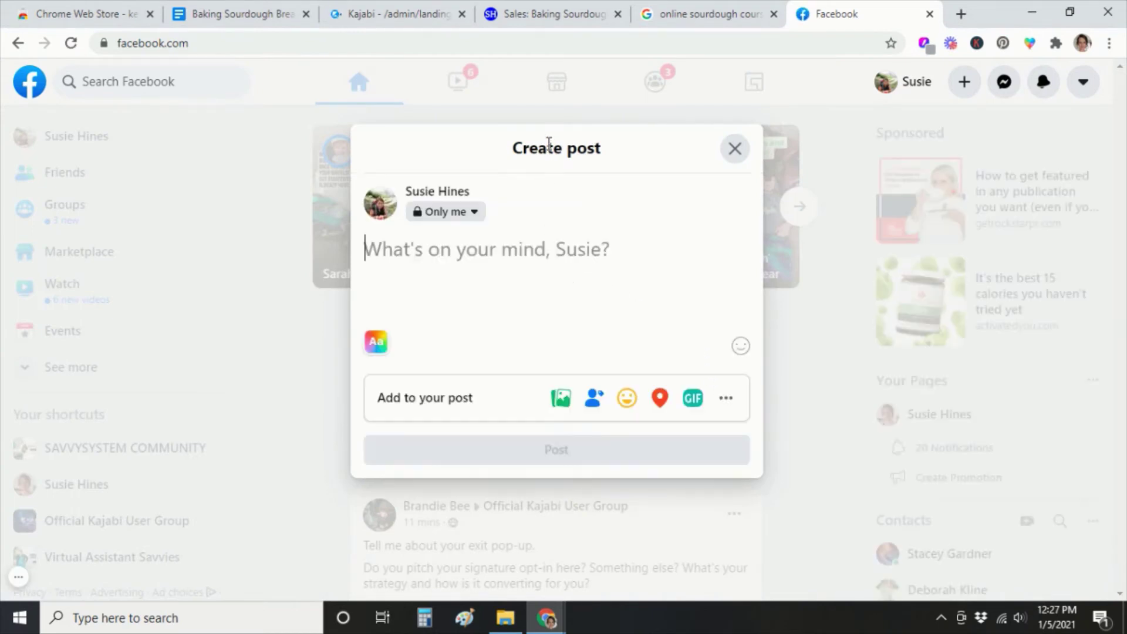
key(ctrl+v)
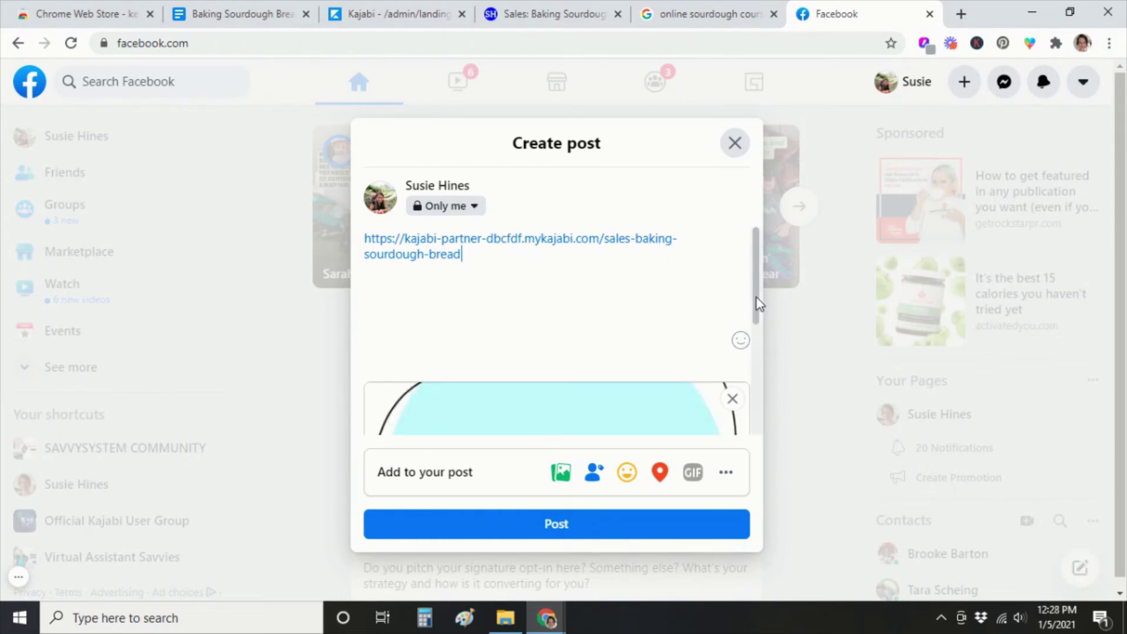
drag(755, 305, 759, 428)
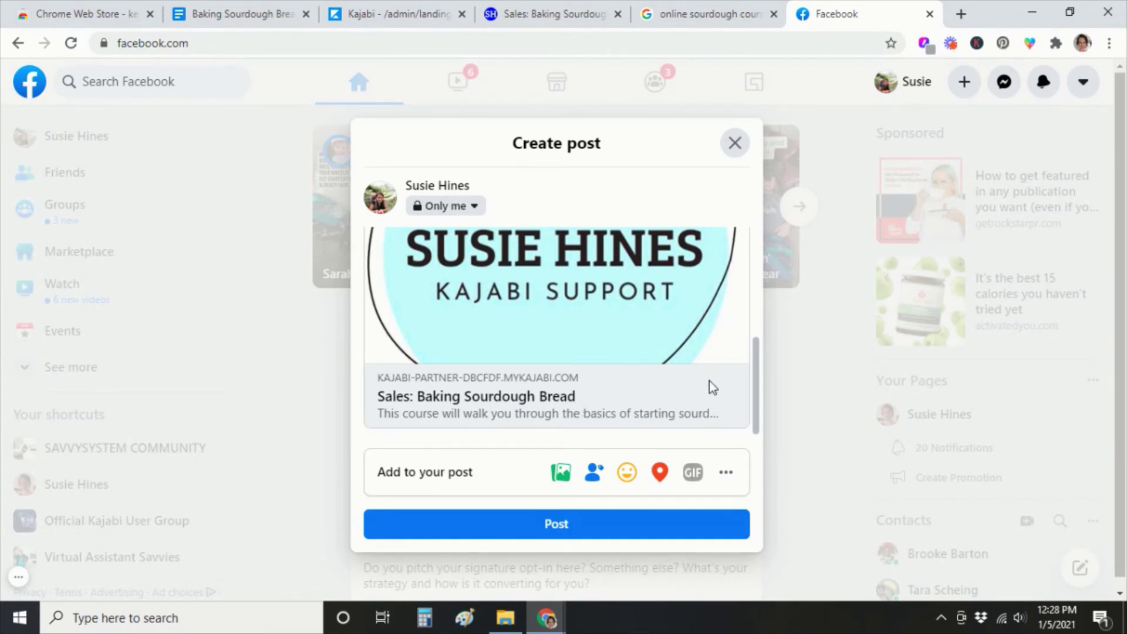
click(689, 531)
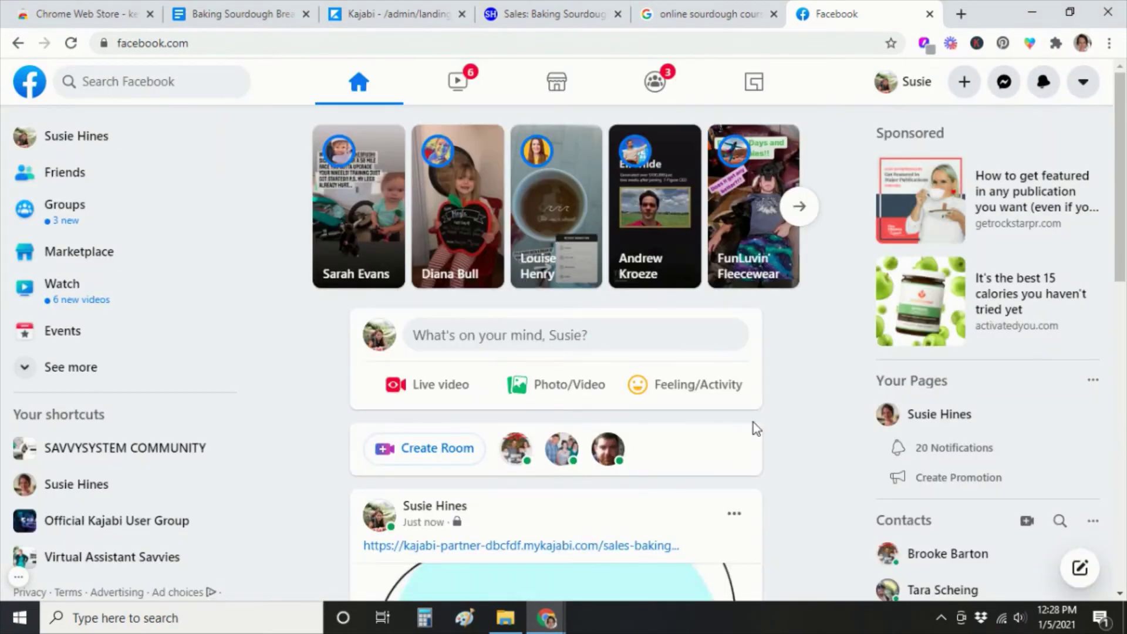
- Check the published post's link preview, open its linked page, and return to Facebook
scroll(800, 420, down, 5)
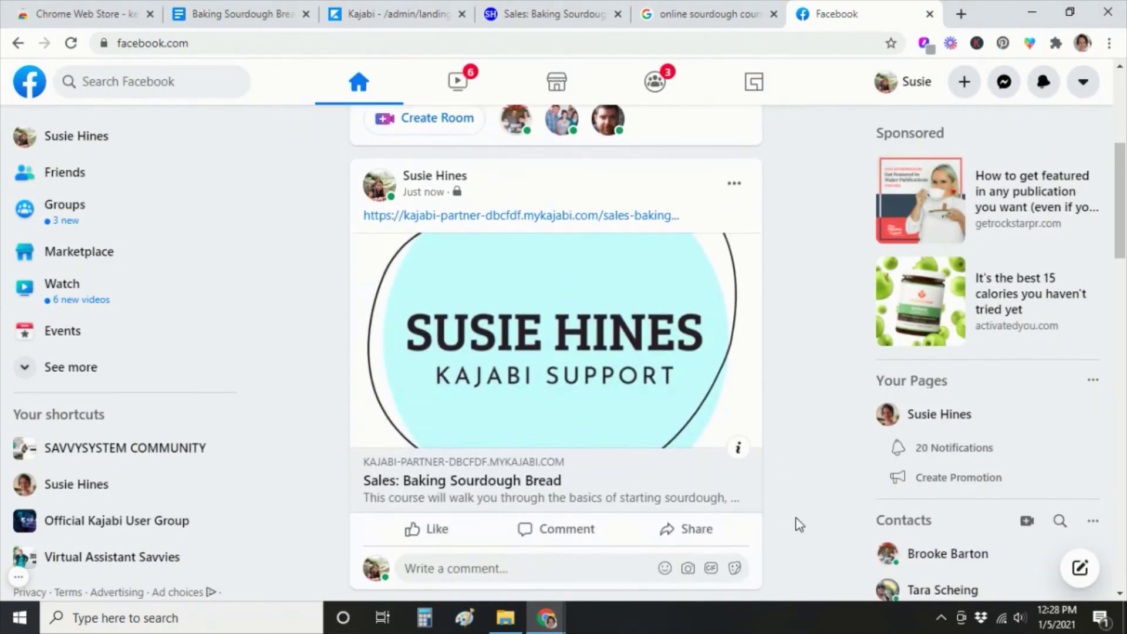
click(738, 502)
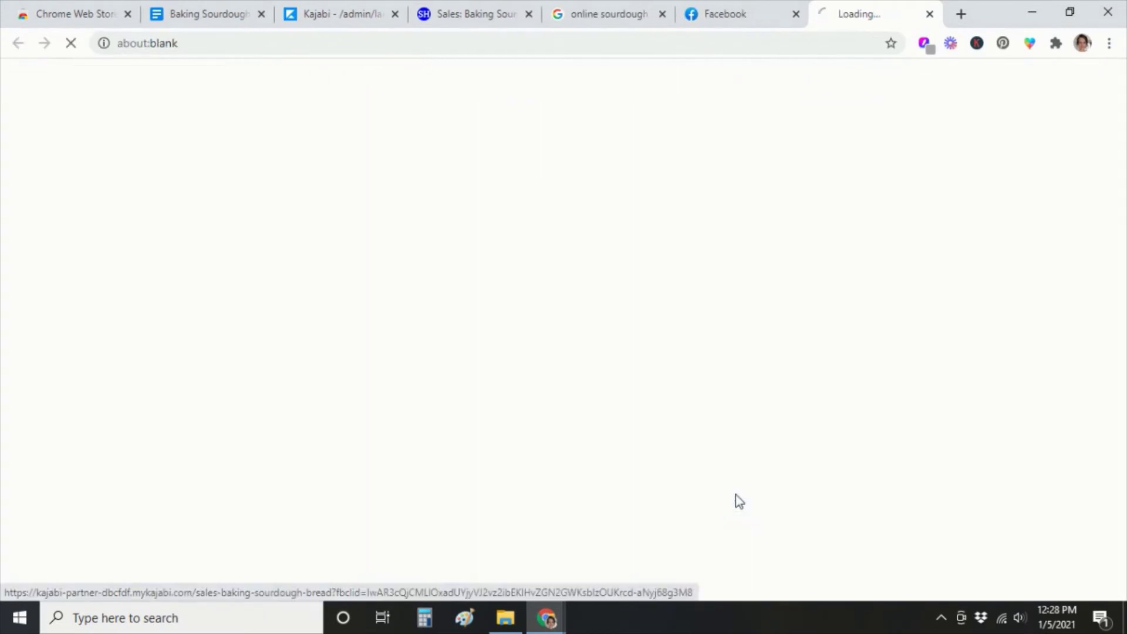
click(753, 11)
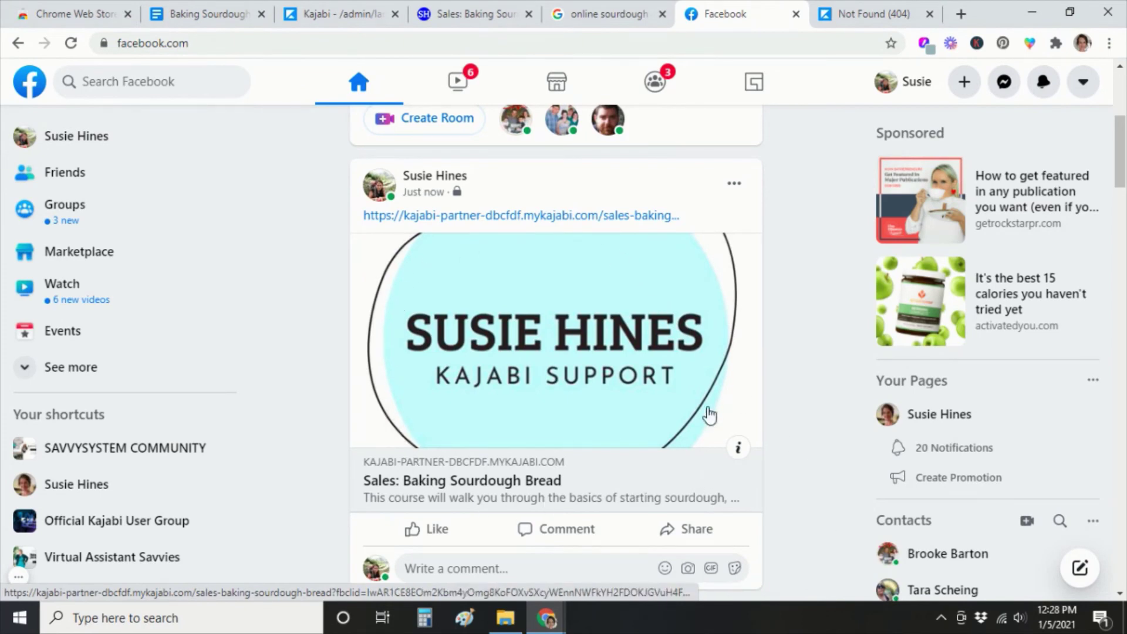
- Return to the Kajabi landing page settings, close the Facebook and Not Found tabs, and check the Page Image section
click(584, 18)
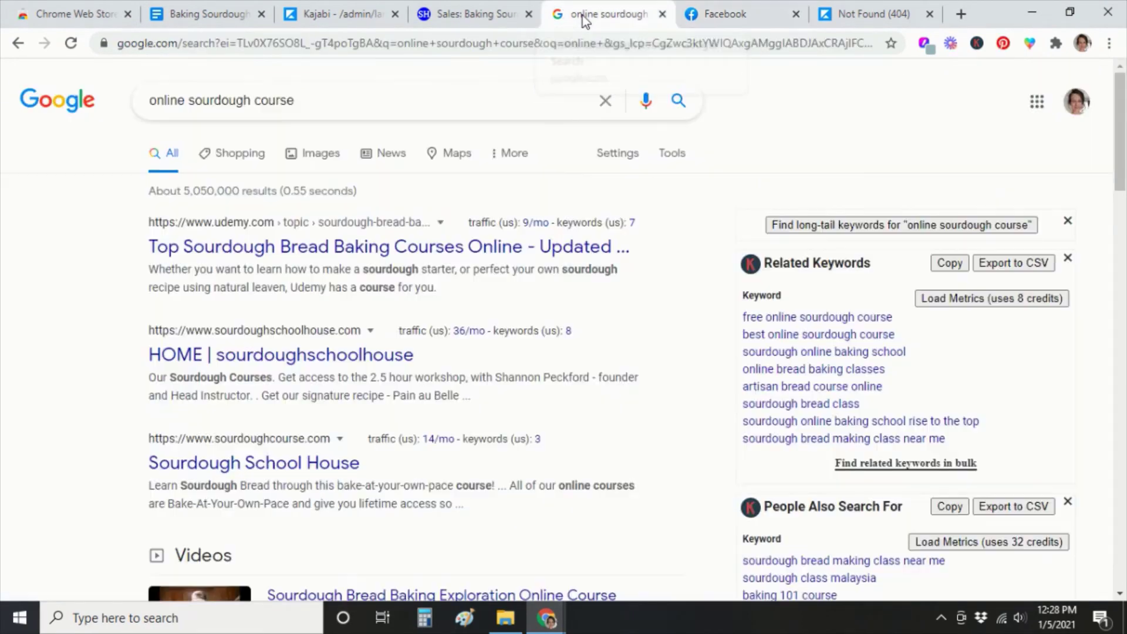
click(315, 16)
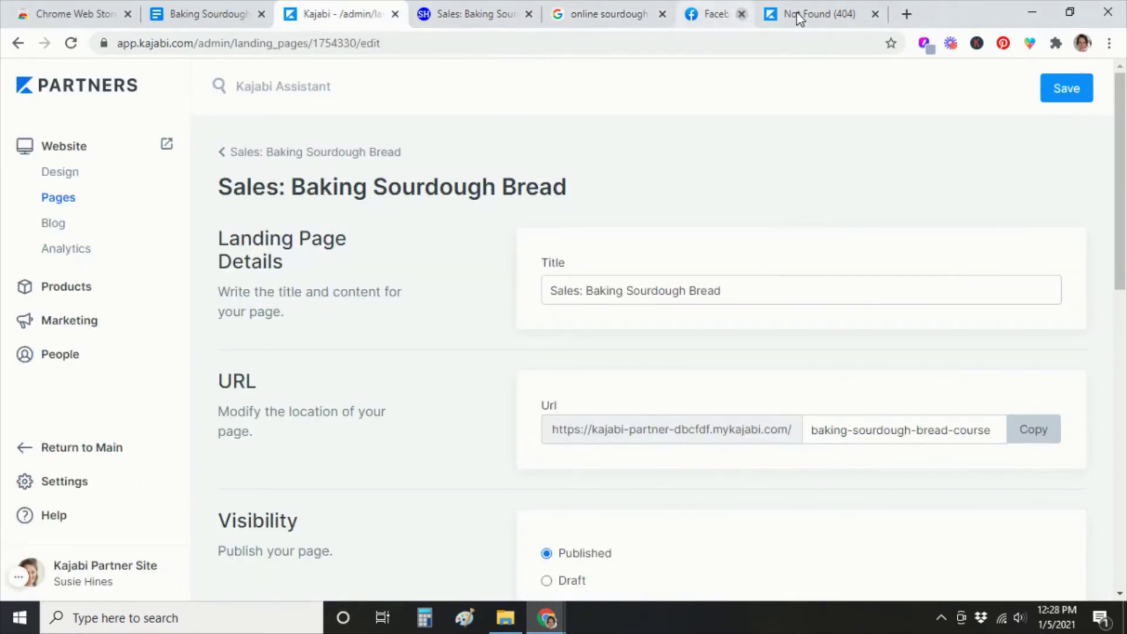
click(875, 13)
click(741, 14)
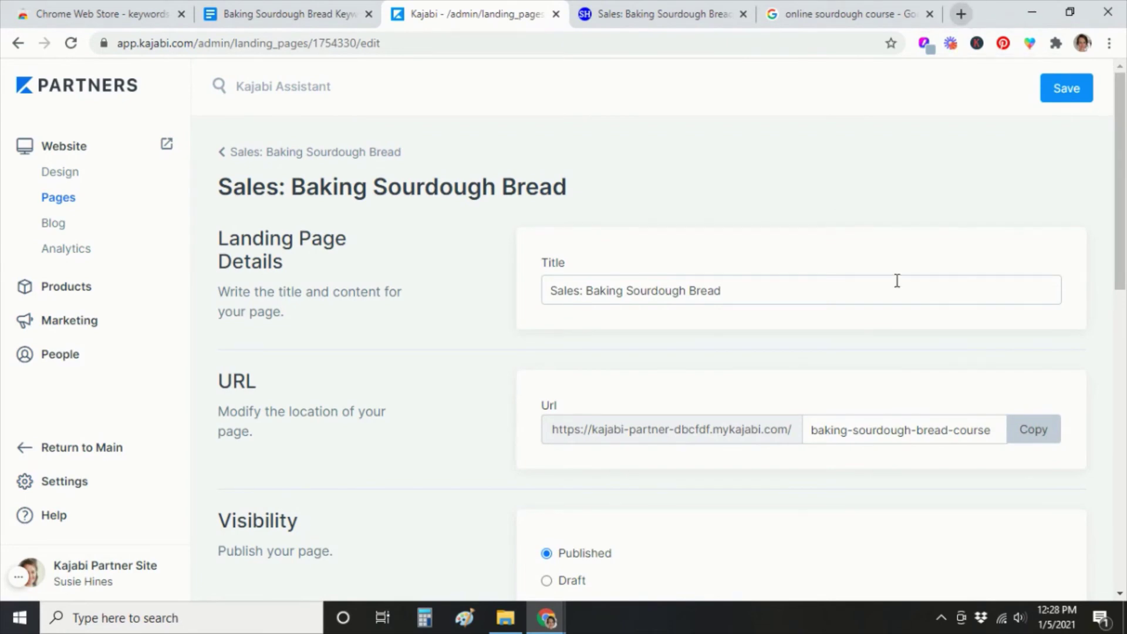
scroll(899, 285, down, 7)
scroll(896, 279, down, 6)
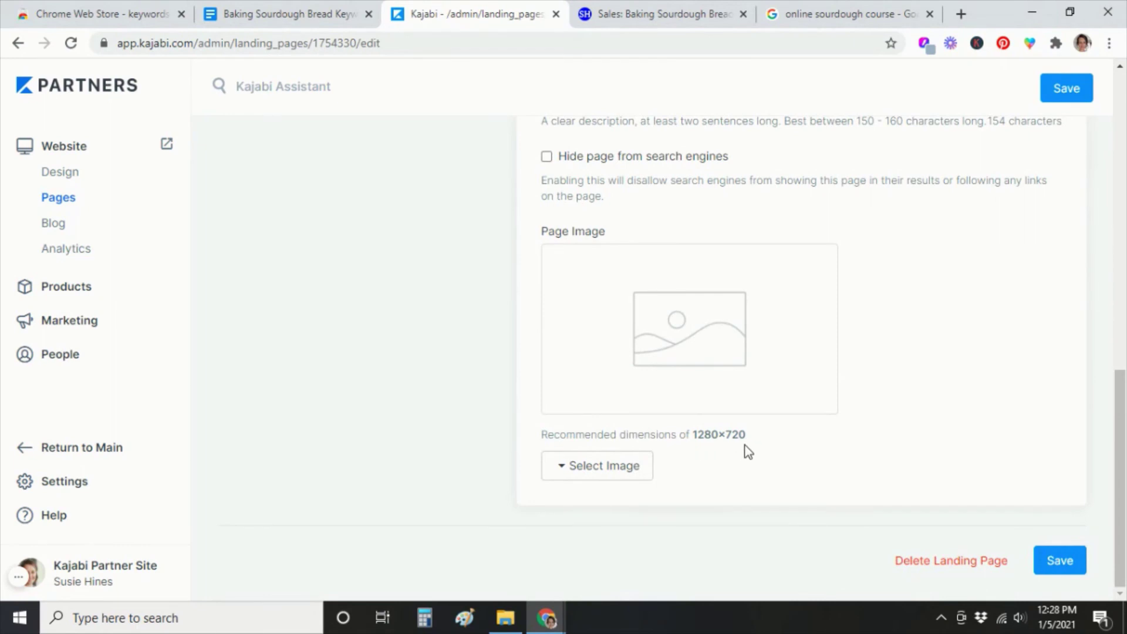
- Open Canva in a new browser tab and create a blank design with a custom size of 1280 x 720 px
click(963, 13)
click(406, 71)
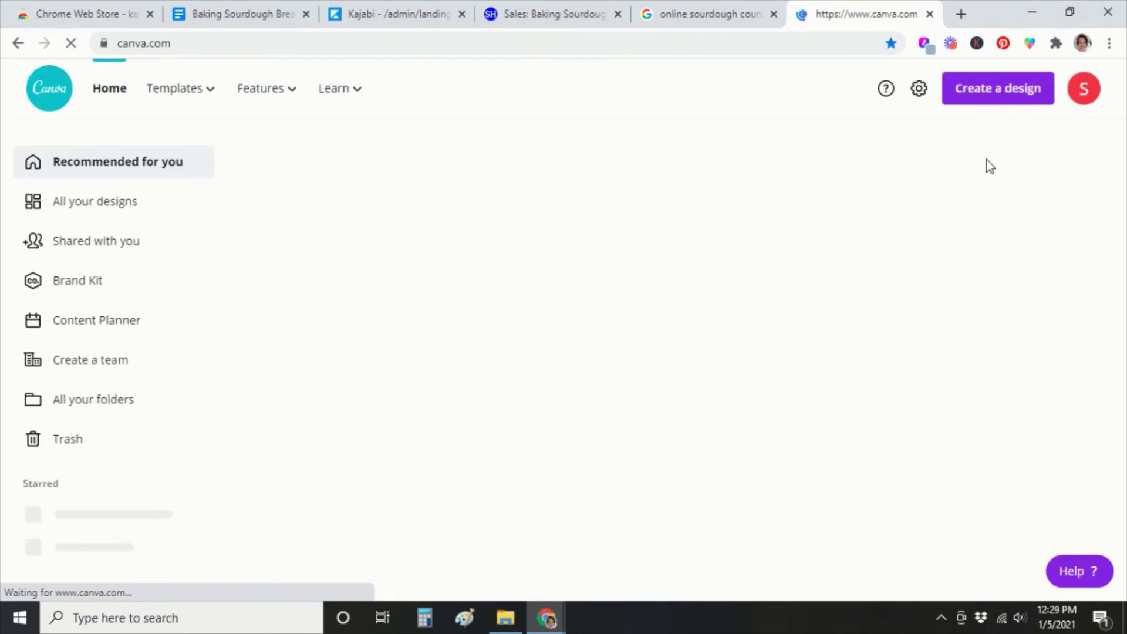
click(989, 96)
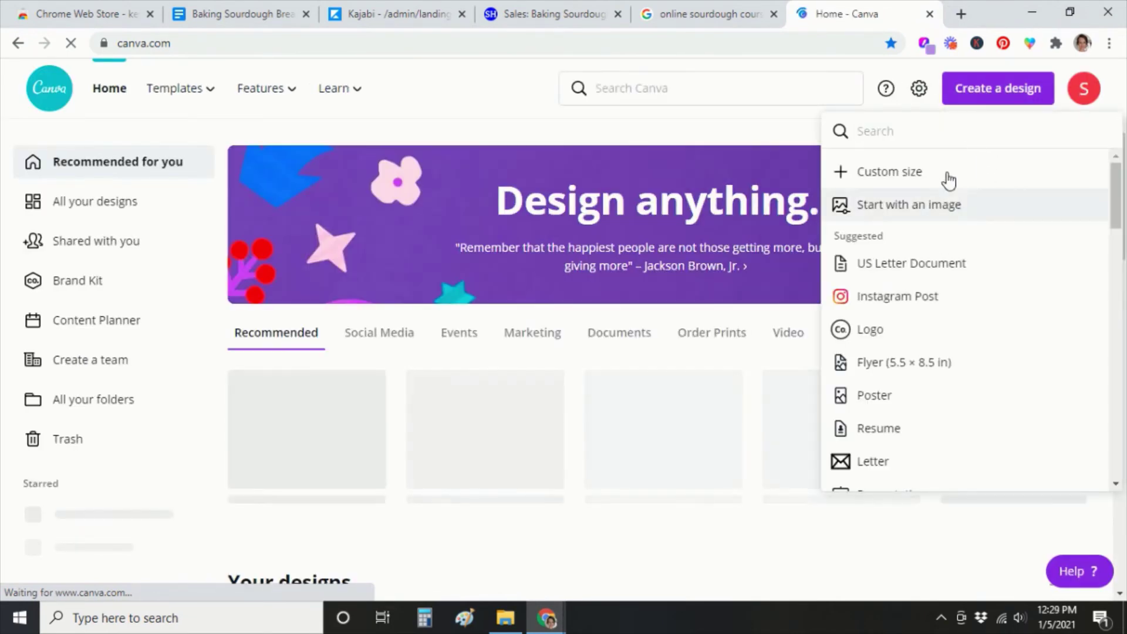
click(948, 173)
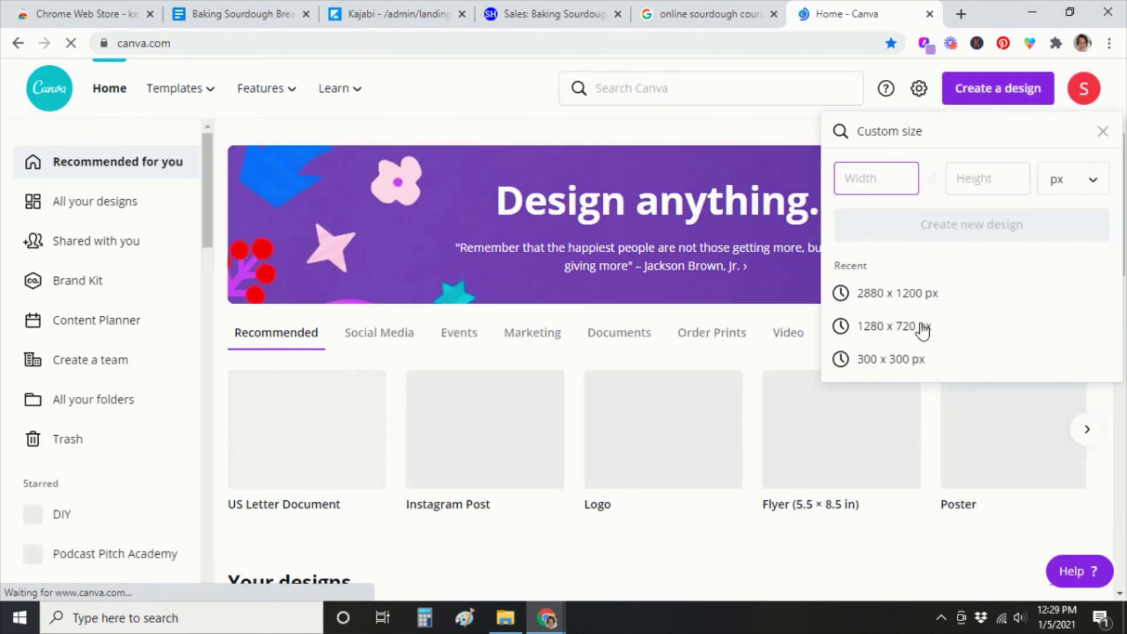
click(921, 326)
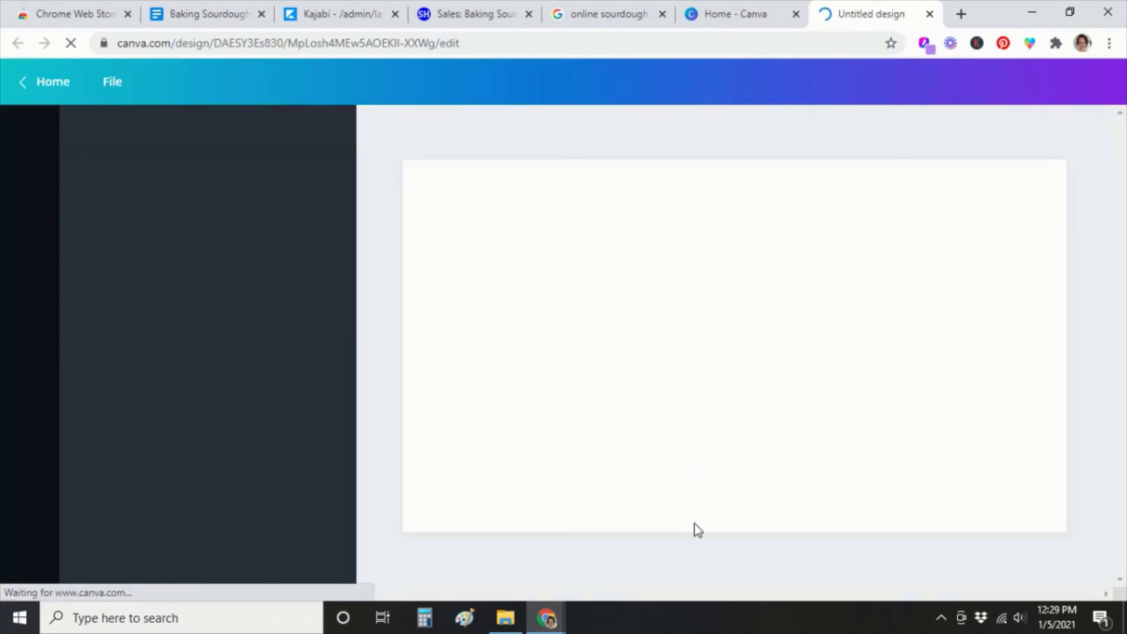
- Search the photos for "baking bread" and add the photo of floured hands above a ball of dough
text(baking bread)
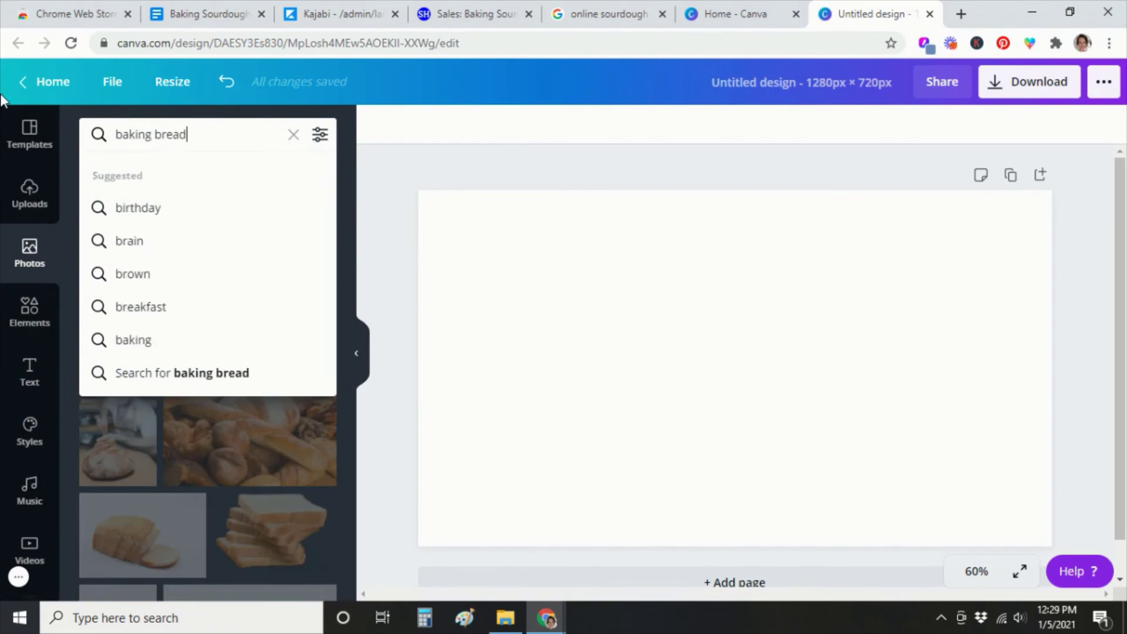
key(Return)
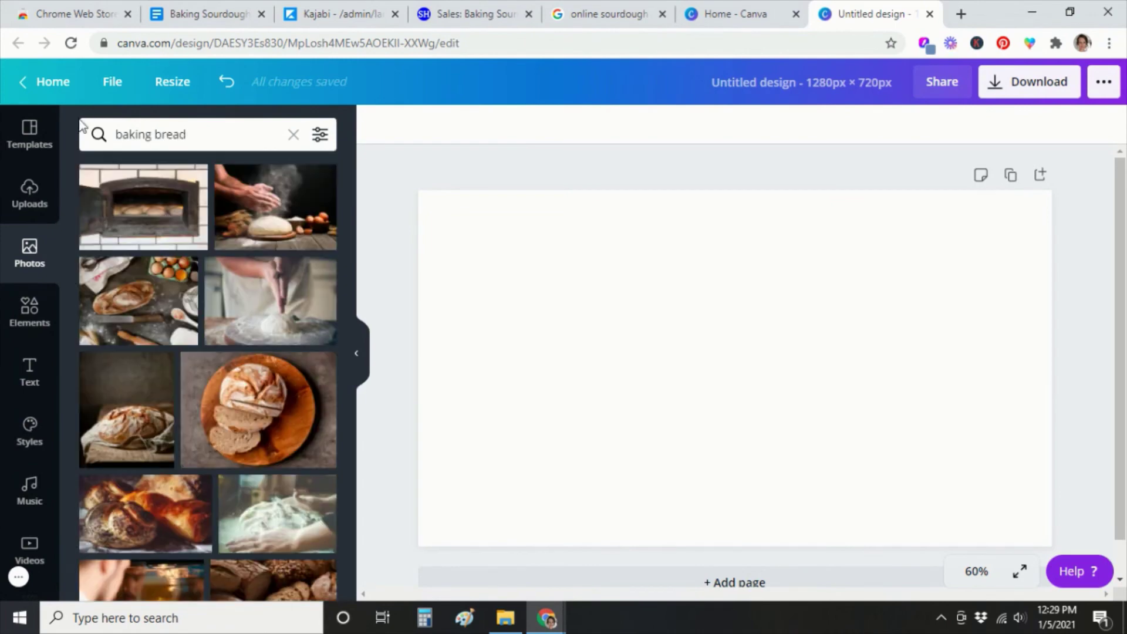
click(279, 212)
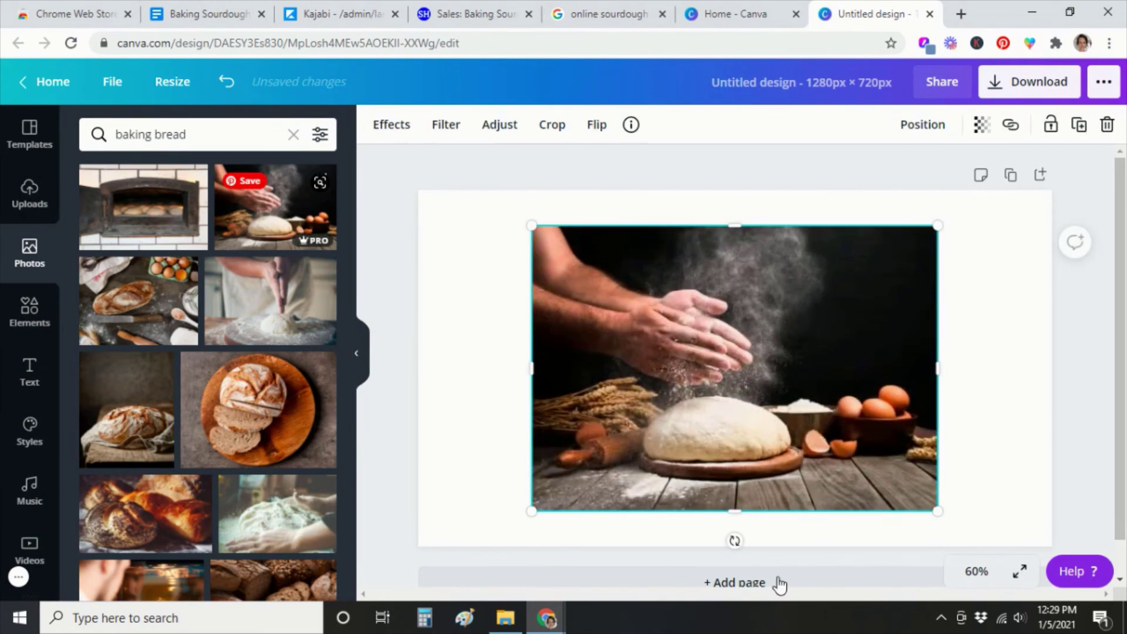
- Make the dough photo fill the whole canvas and shift it upward within the frame to include the wooden board
drag(838, 403, 717, 358)
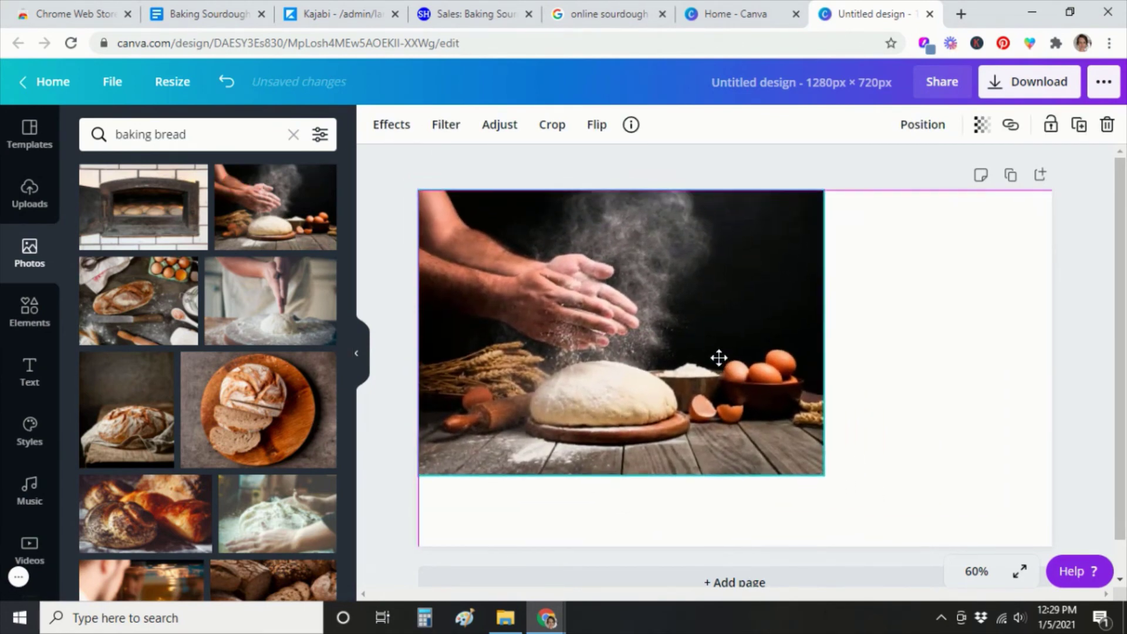
drag(825, 476, 1066, 628)
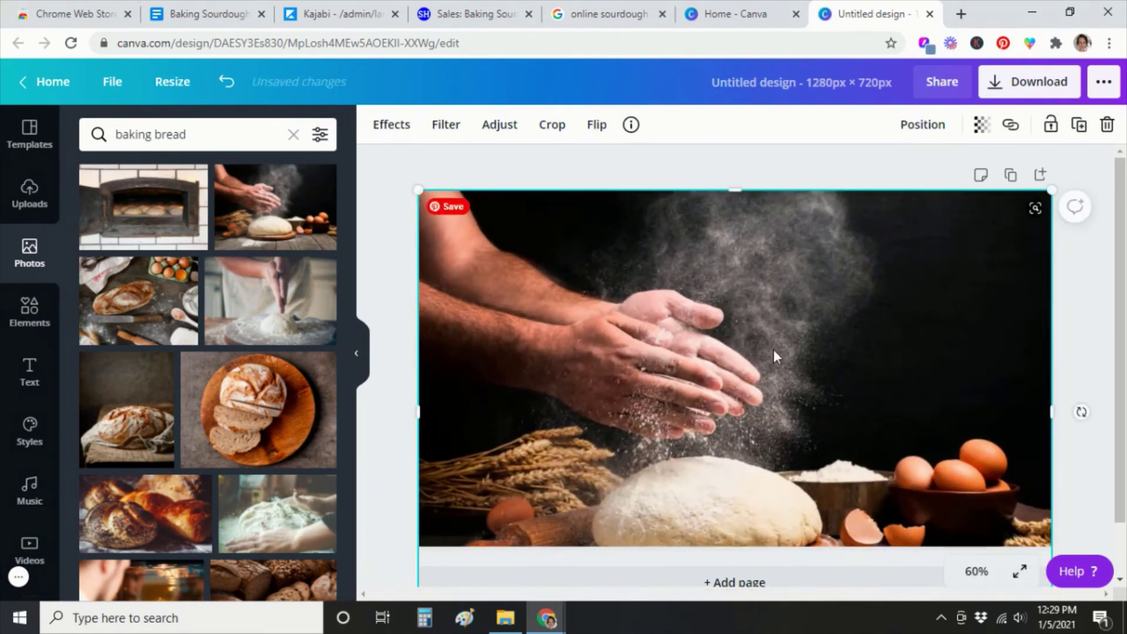
drag(775, 354, 760, 308)
key(Escape)
click(879, 288)
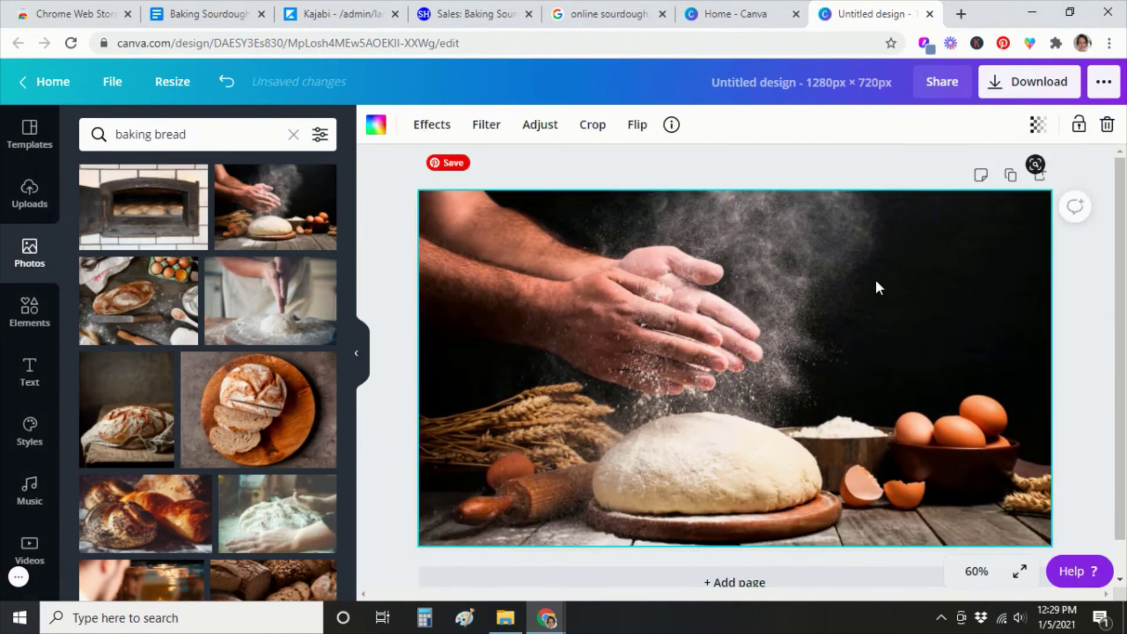
- Add a text box reading "Baking Sourdough Bread", copied from the Kajabi page title, and place it on the dark area beside the hands
key(t)
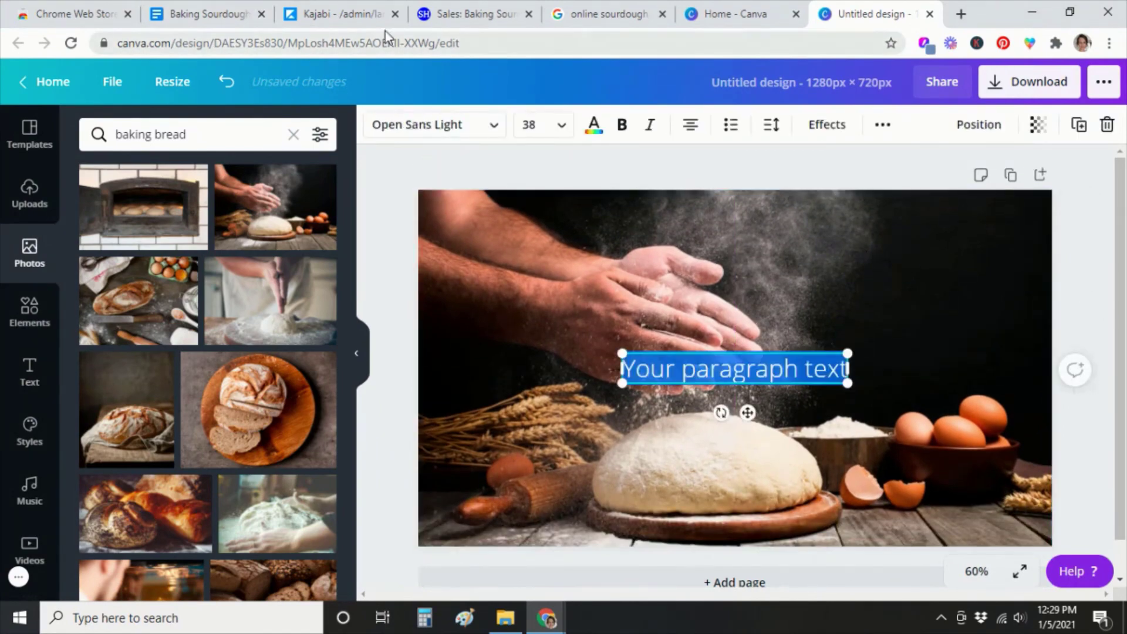
click(484, 16)
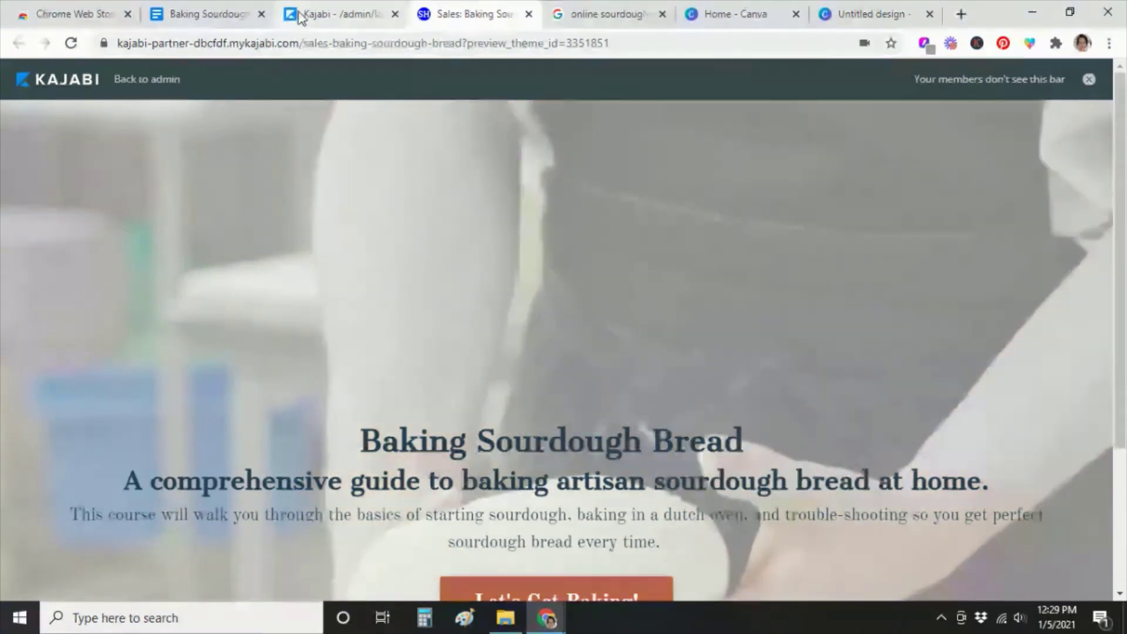
click(364, 7)
scroll(745, 417, up, 15)
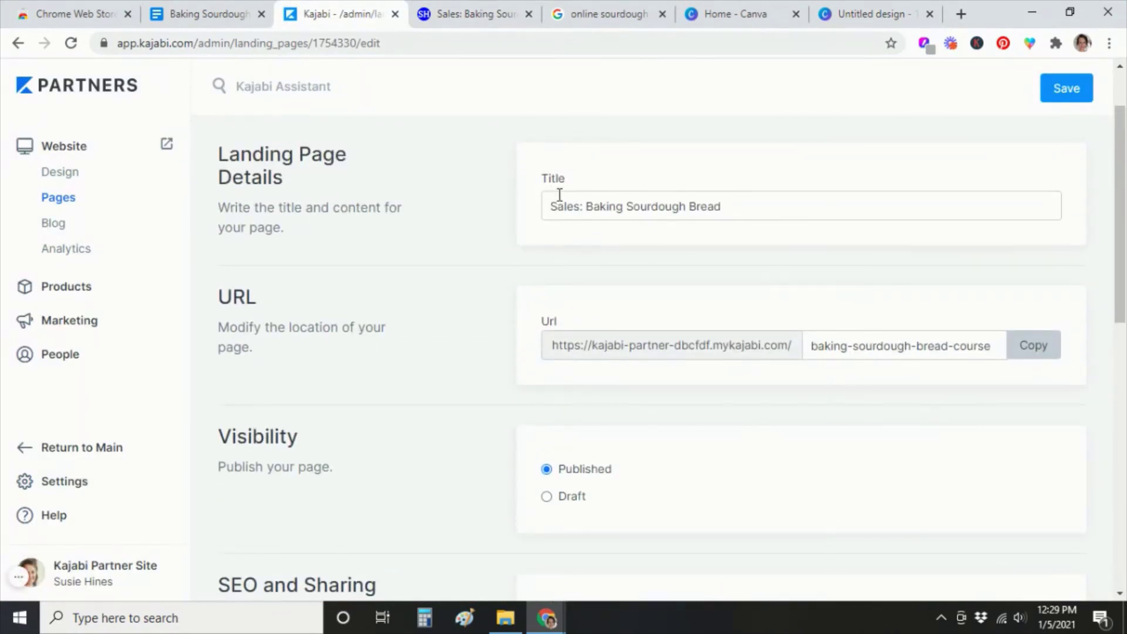
drag(724, 208, 589, 210)
key(ctrl+c)
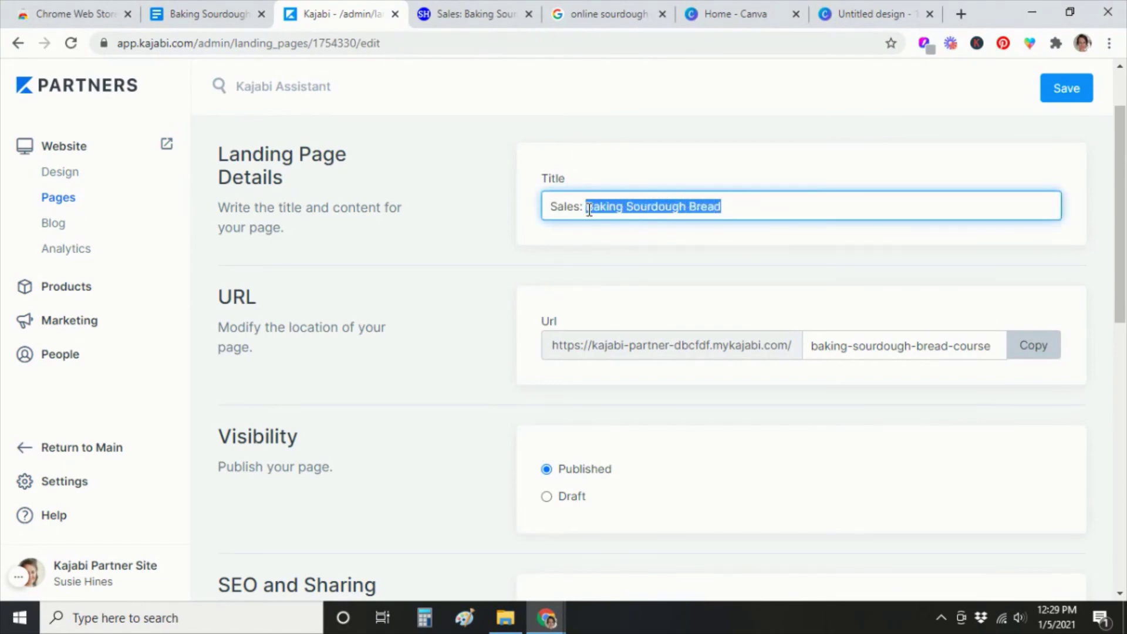
click(881, 14)
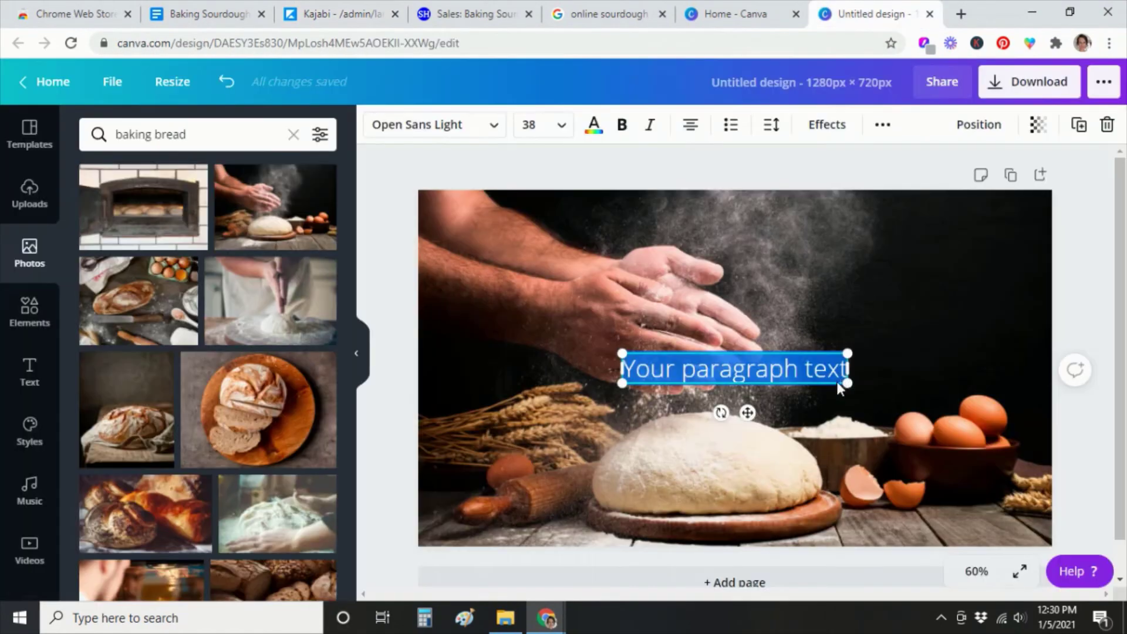
key(ctrl+v)
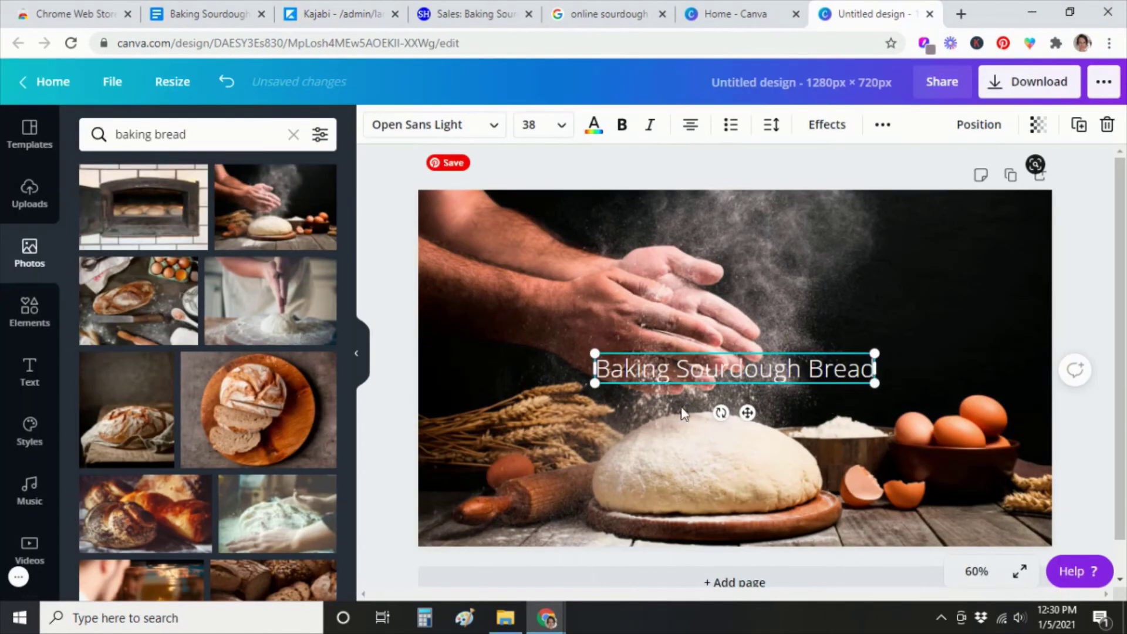
click(989, 286)
drag(739, 364, 879, 259)
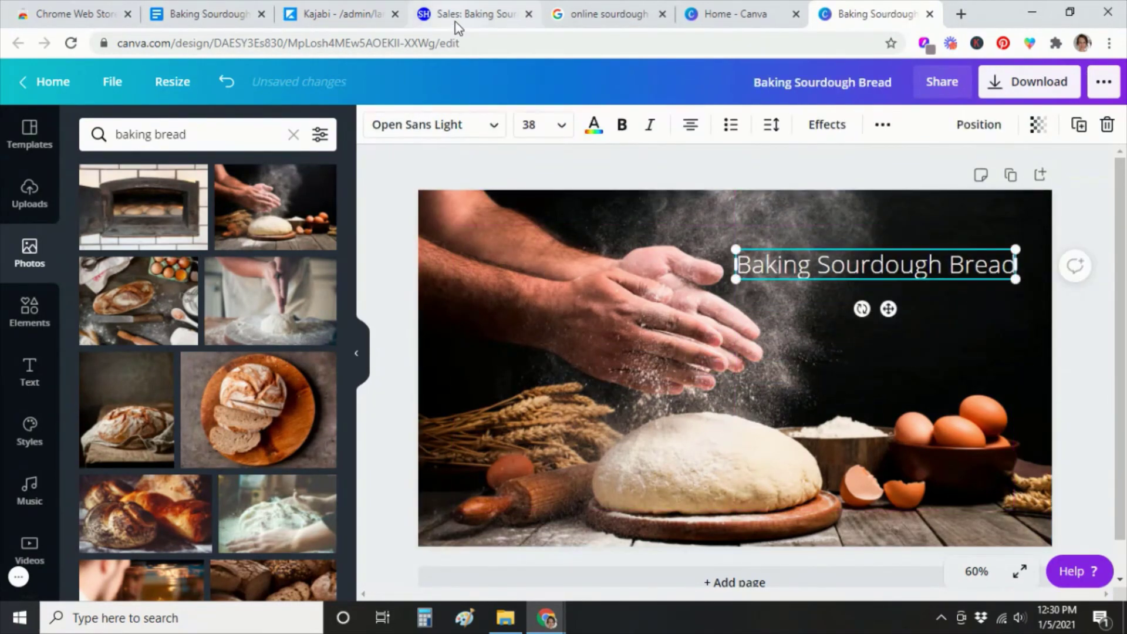
- Copy the full page description from the Kajabi settings and paste it into a new text box on the Canva design
click(455, 23)
scroll(564, 367, down, 10)
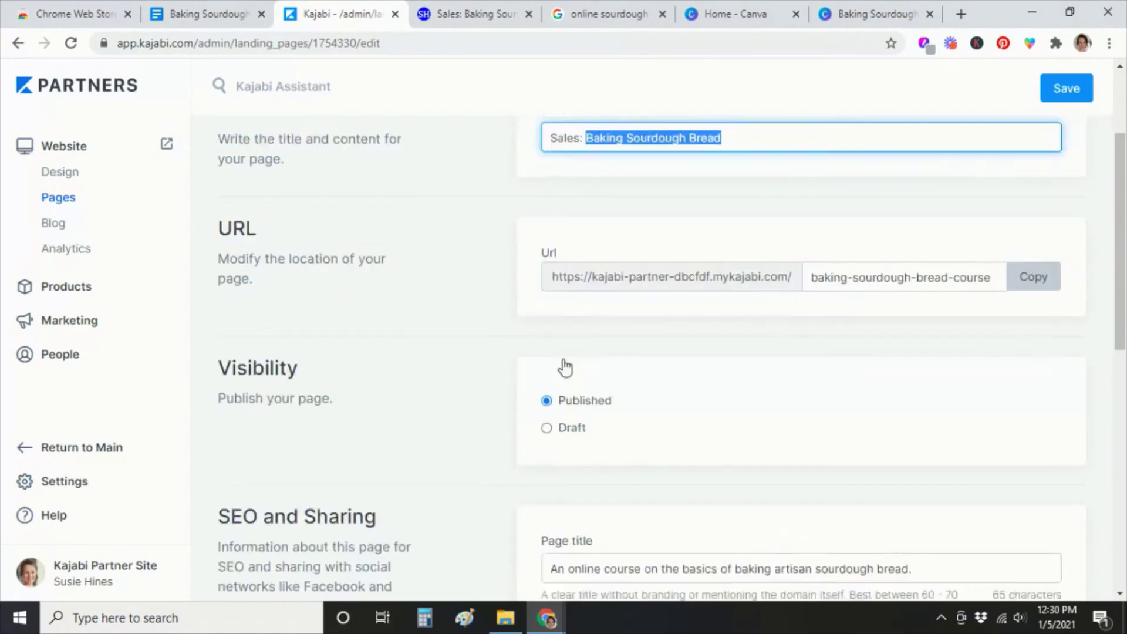
scroll(886, 267, up, 2)
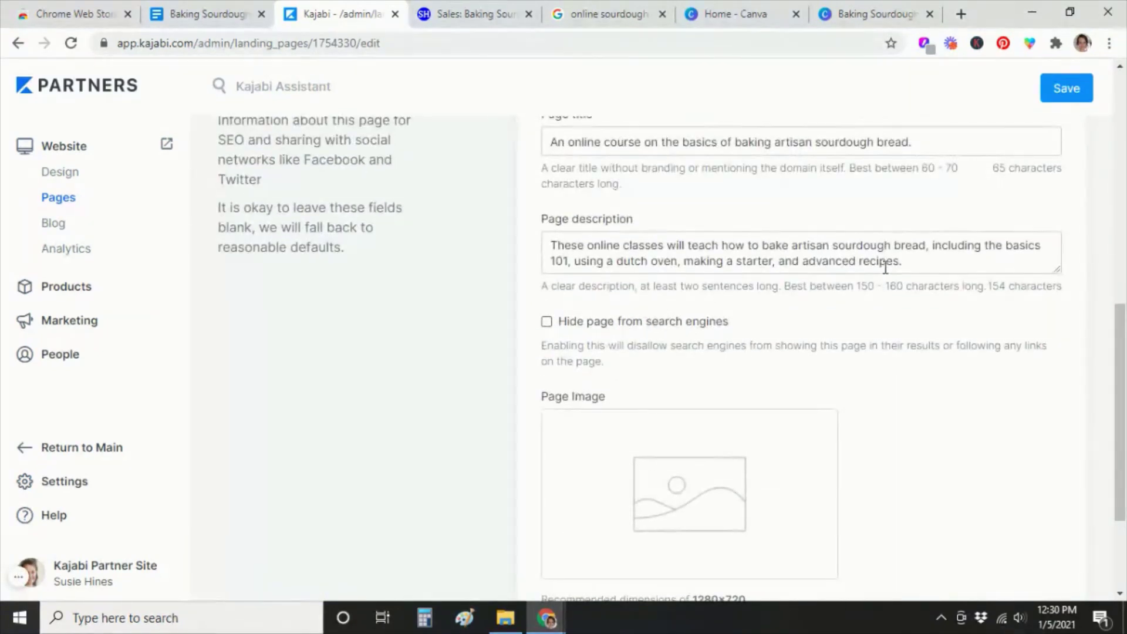
drag(918, 267, 498, 237)
key(ctrl+c)
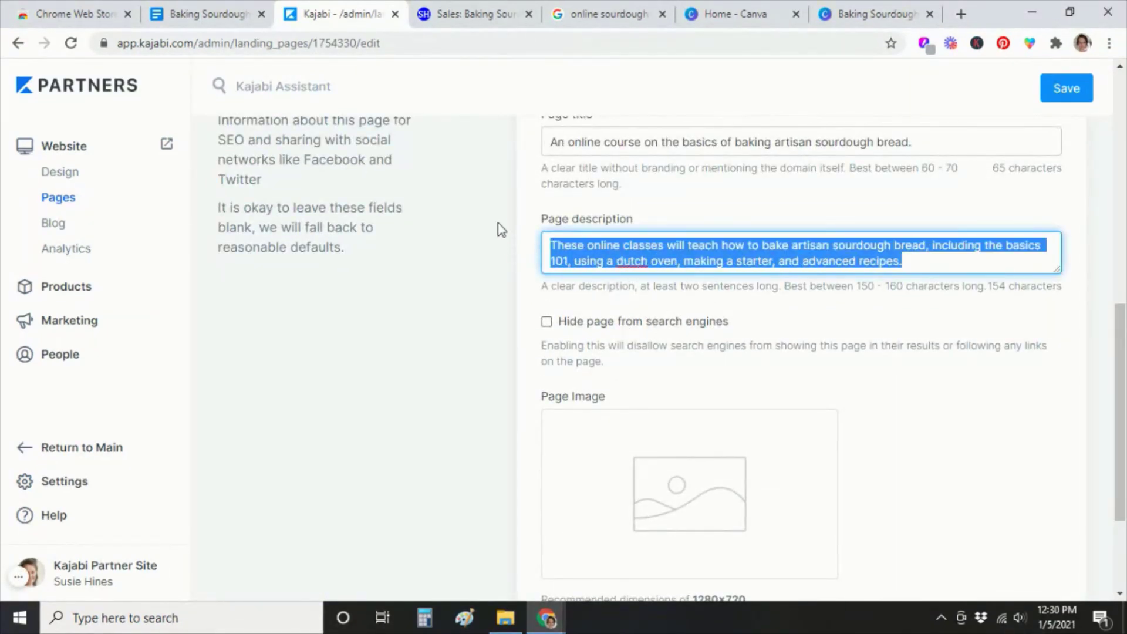
click(834, 14)
click(894, 351)
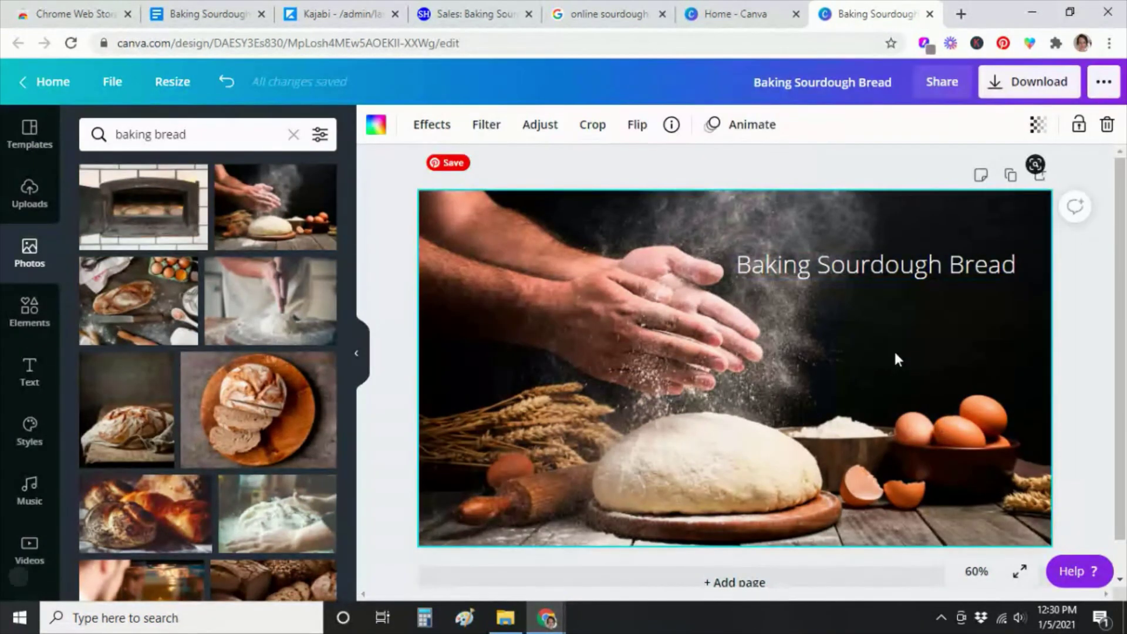
key(t)
key(ctrl+v)
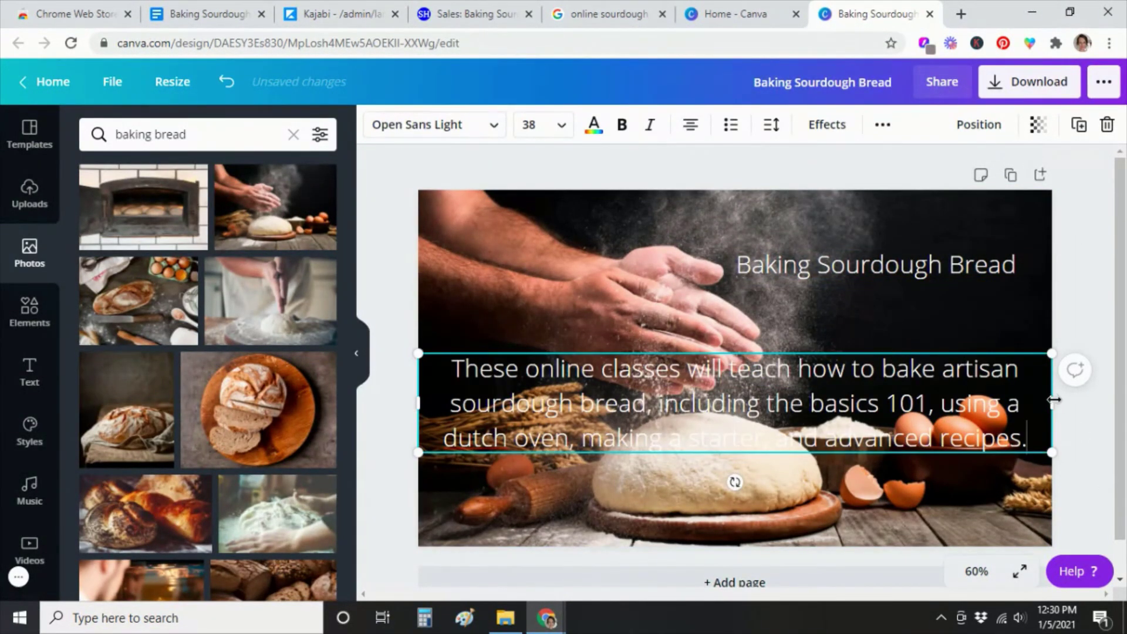
- Narrow the description text box, scale its text down to size 23.2, and place it beneath the title
drag(1055, 400, 898, 411)
drag(898, 478, 711, 435)
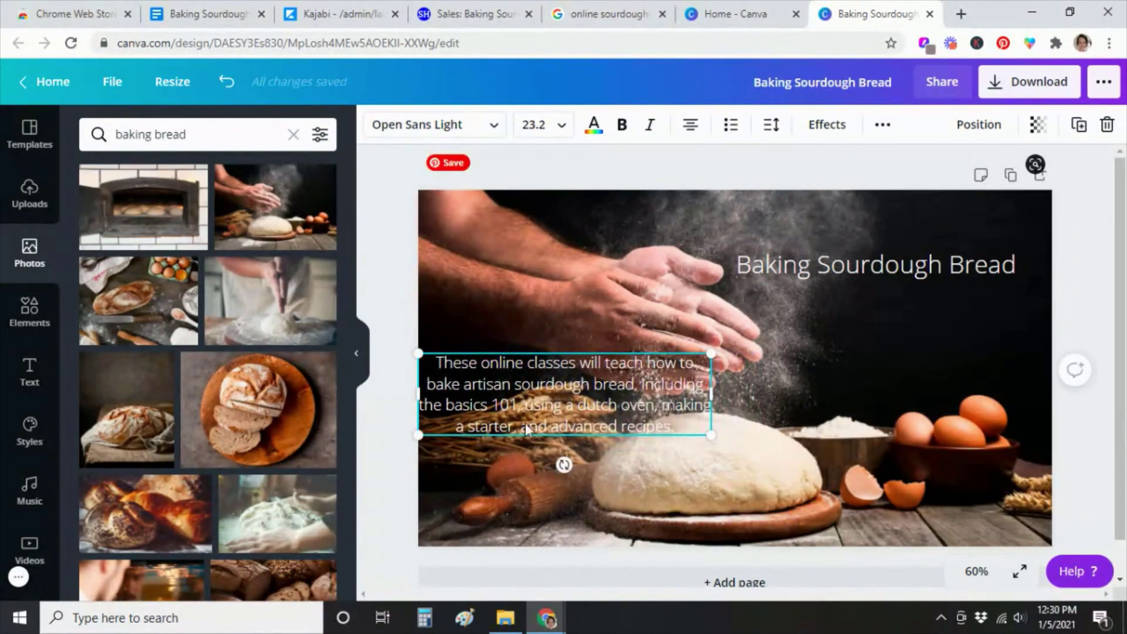
click(529, 452)
drag(569, 377, 939, 336)
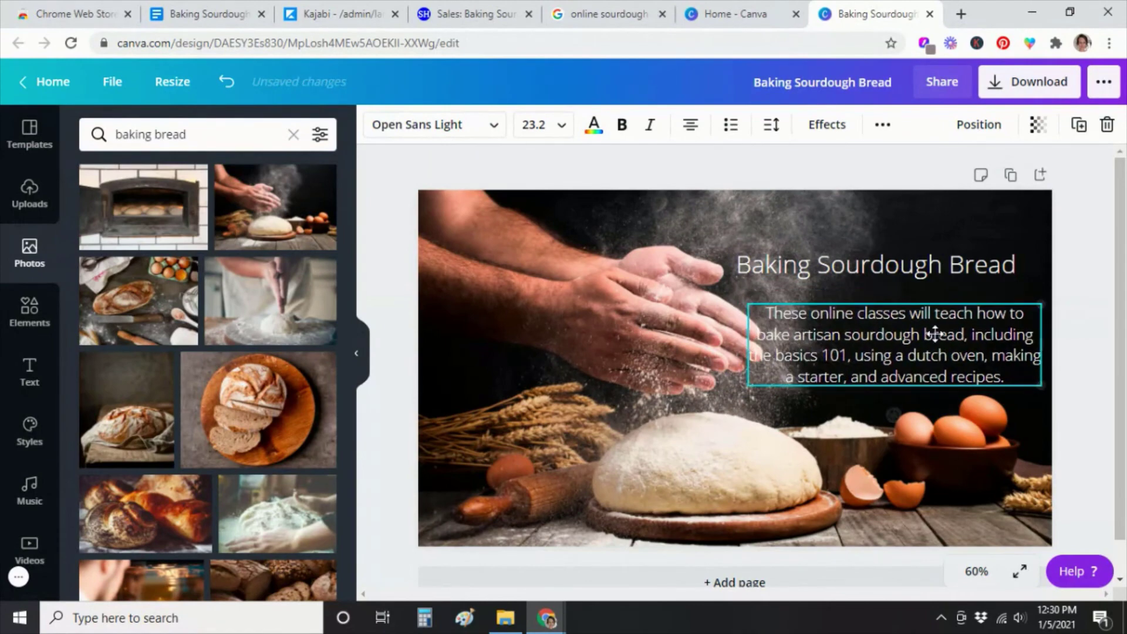
- Centre the title above the description text and download the design as a PNG at 1280 × 720 px
click(938, 506)
click(881, 265)
drag(881, 266, 894, 261)
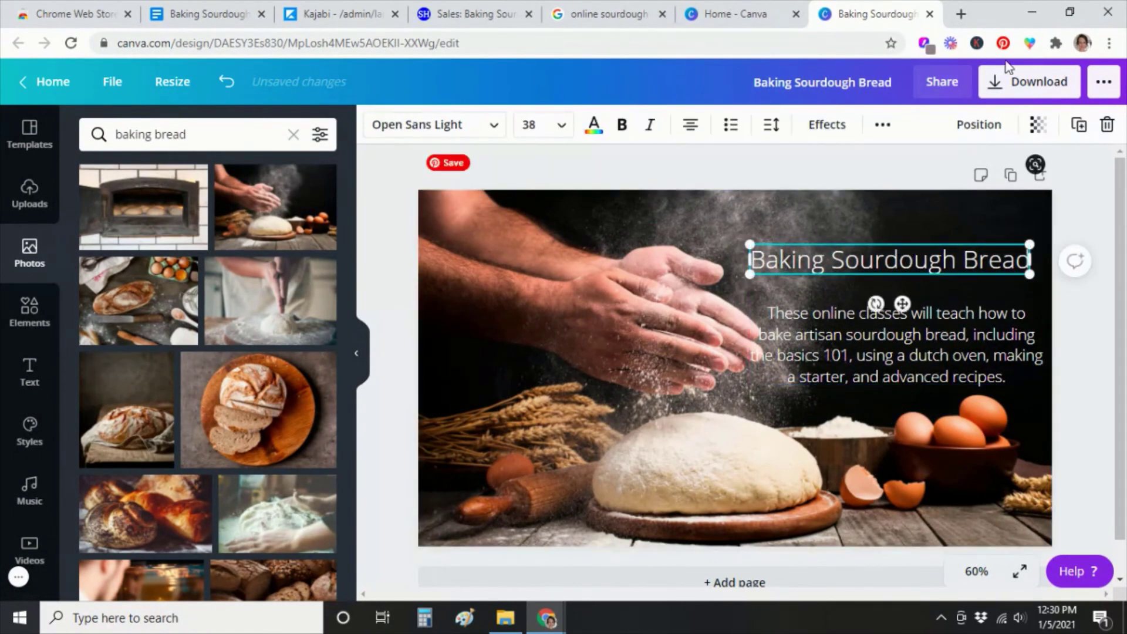
click(1040, 85)
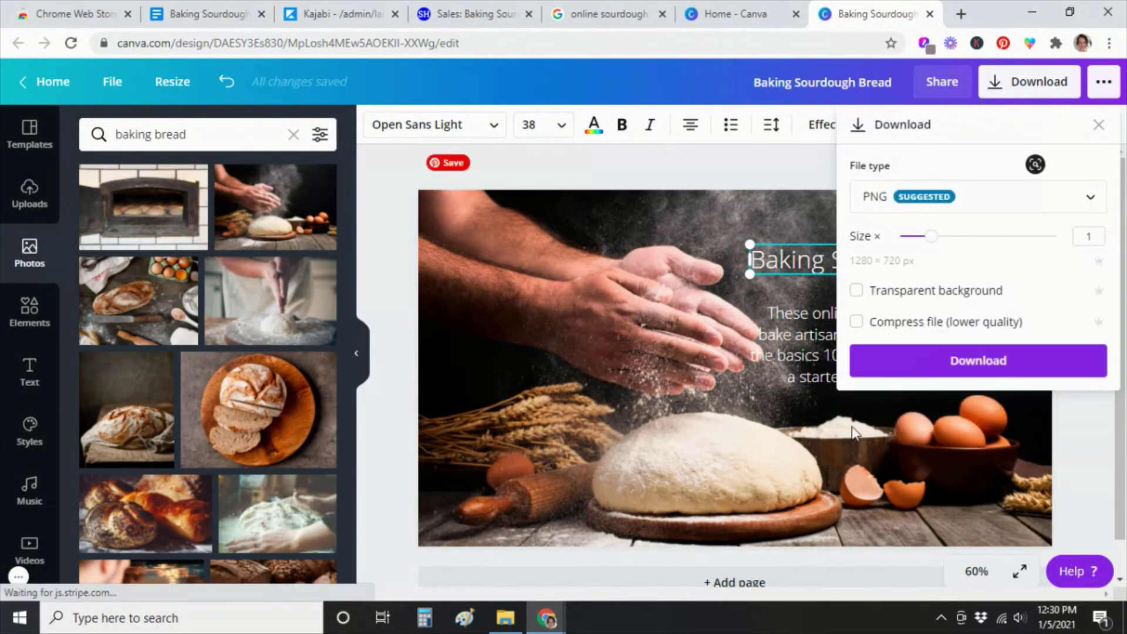
click(990, 359)
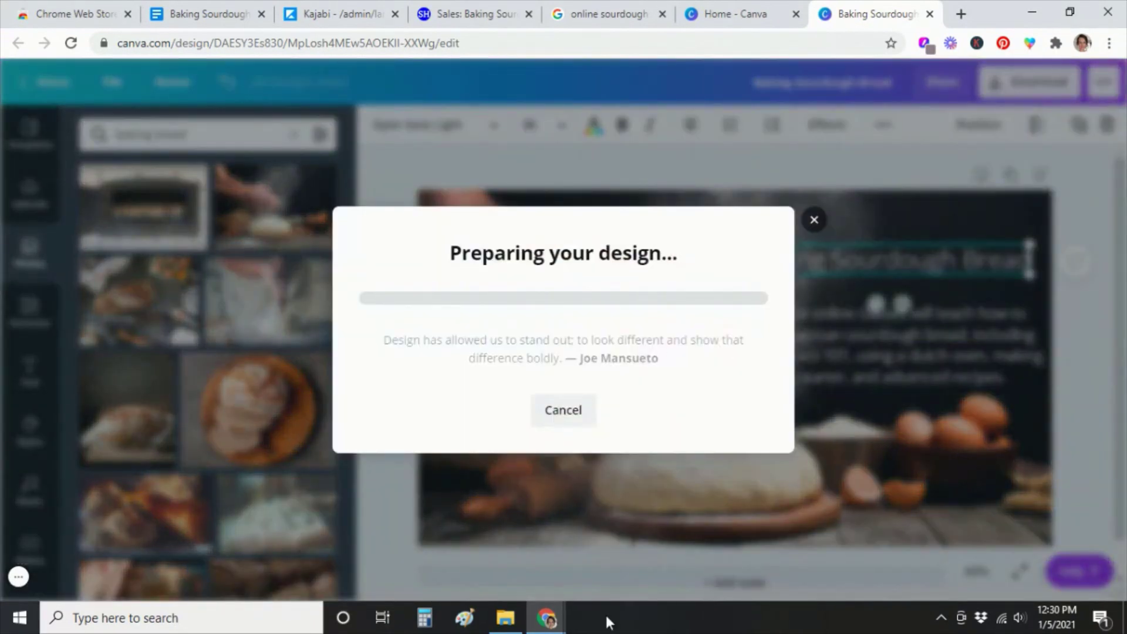
- Switch to the Kajabi page settings and upload the downloaded "Baking Sourdough Bread" PNG as the page image
click(329, 14)
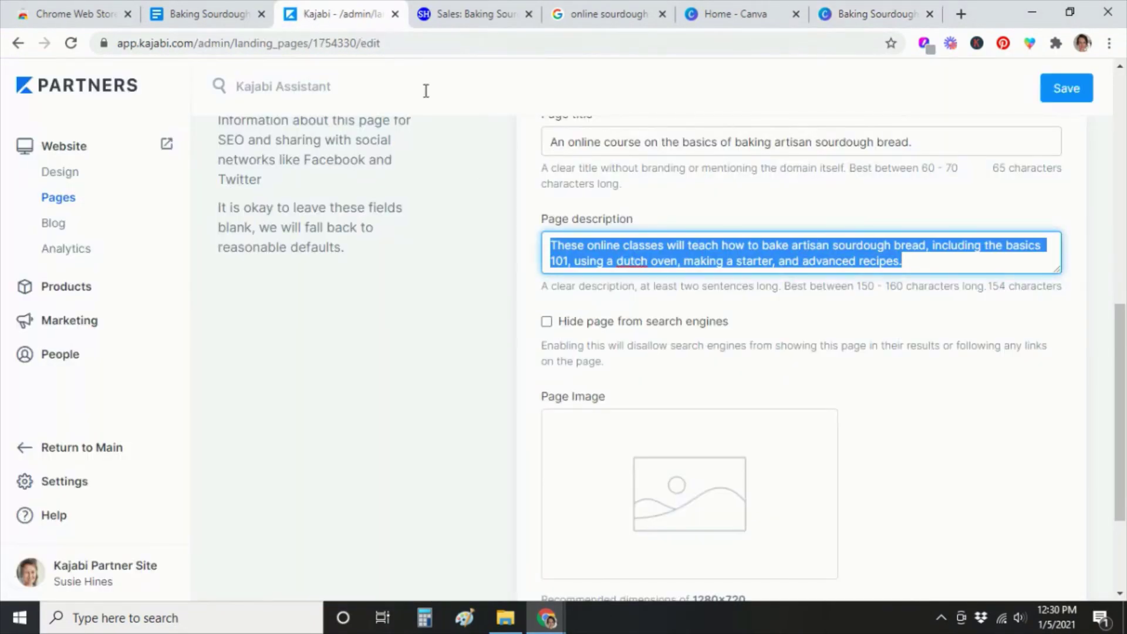
scroll(895, 462, down, 3)
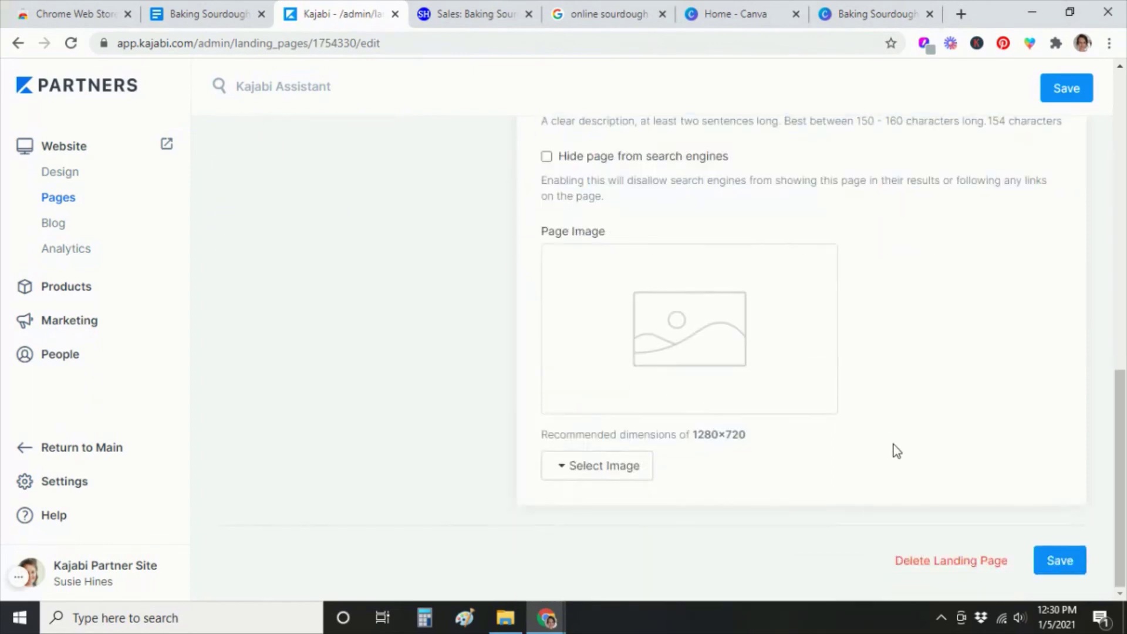
click(573, 467)
click(592, 498)
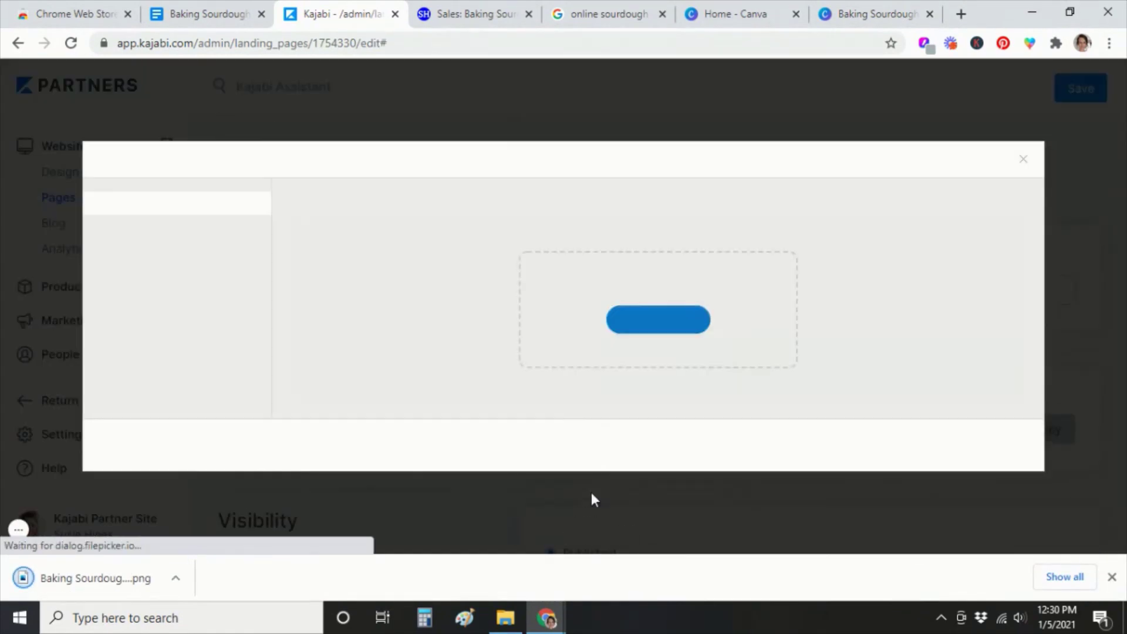
click(658, 342)
scroll(112, 141, up, 2)
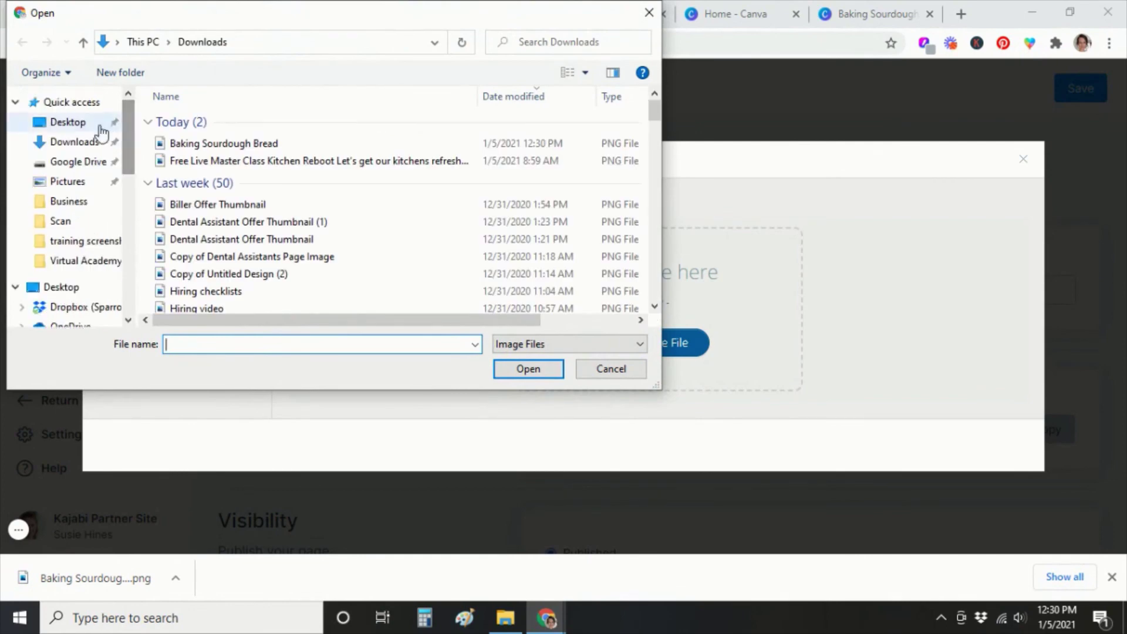
double_click(282, 143)
click(998, 443)
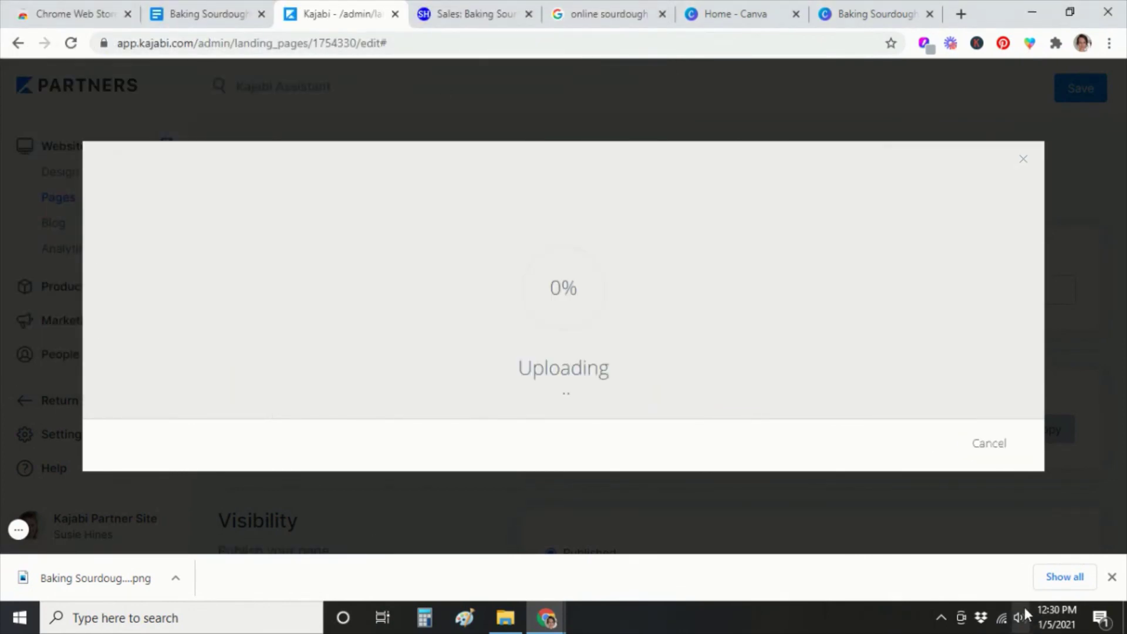
- Close the Google search and both Canva browser tabs, and save the sales page settings in Kajabi
click(662, 14)
click(662, 13)
click(663, 13)
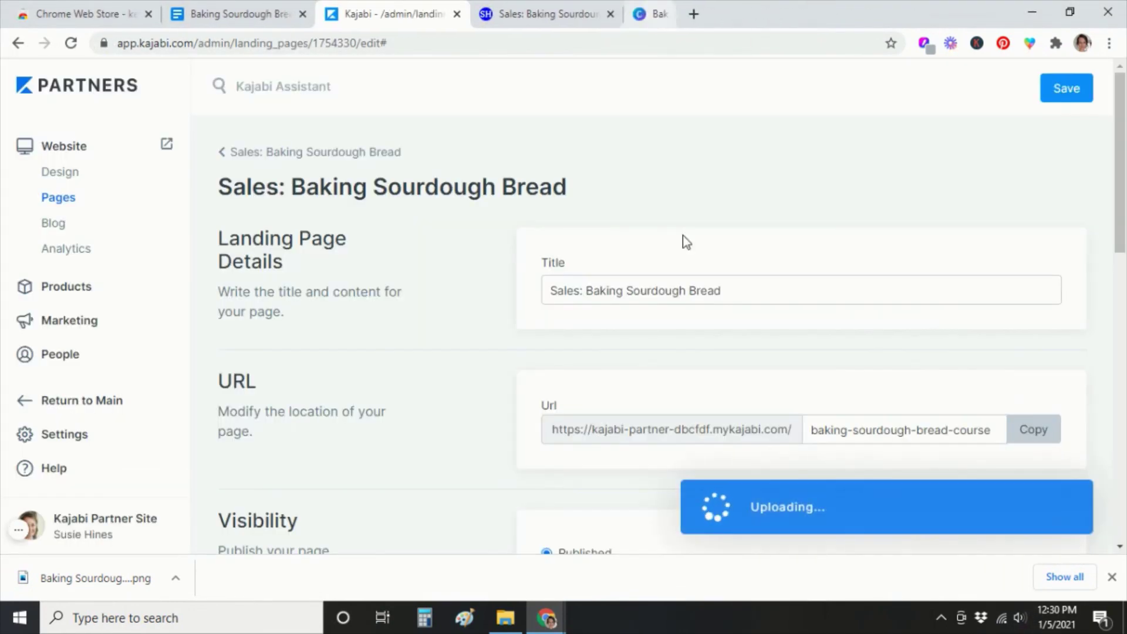
click(1066, 88)
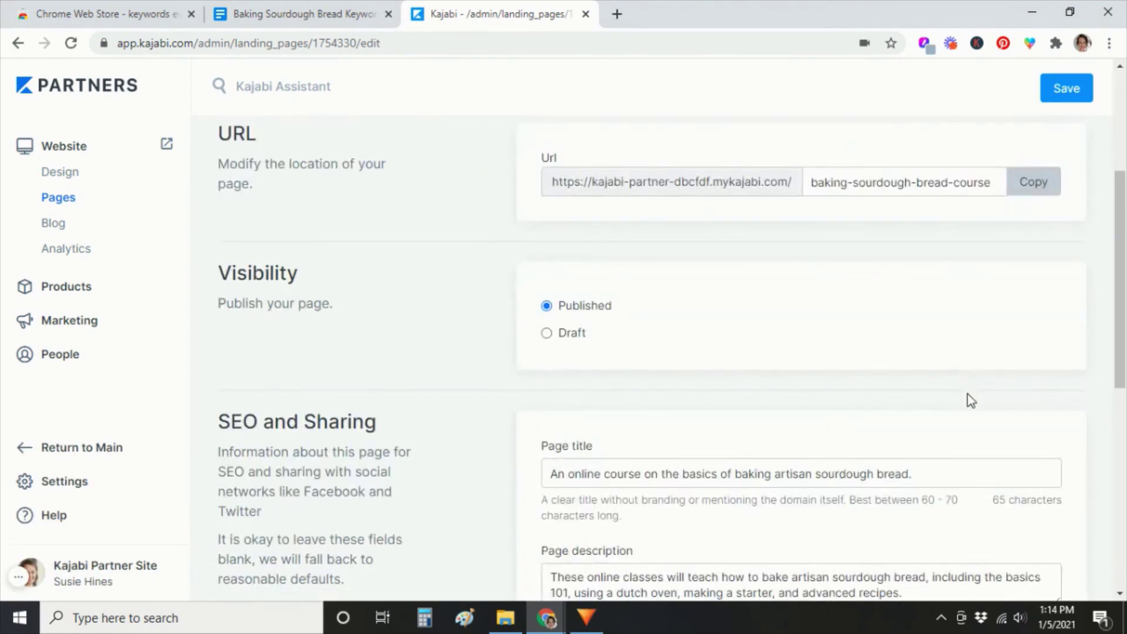
- Review the sales page's URL, visibility, SEO page title, page description and page image settings
scroll(972, 401, down, 4)
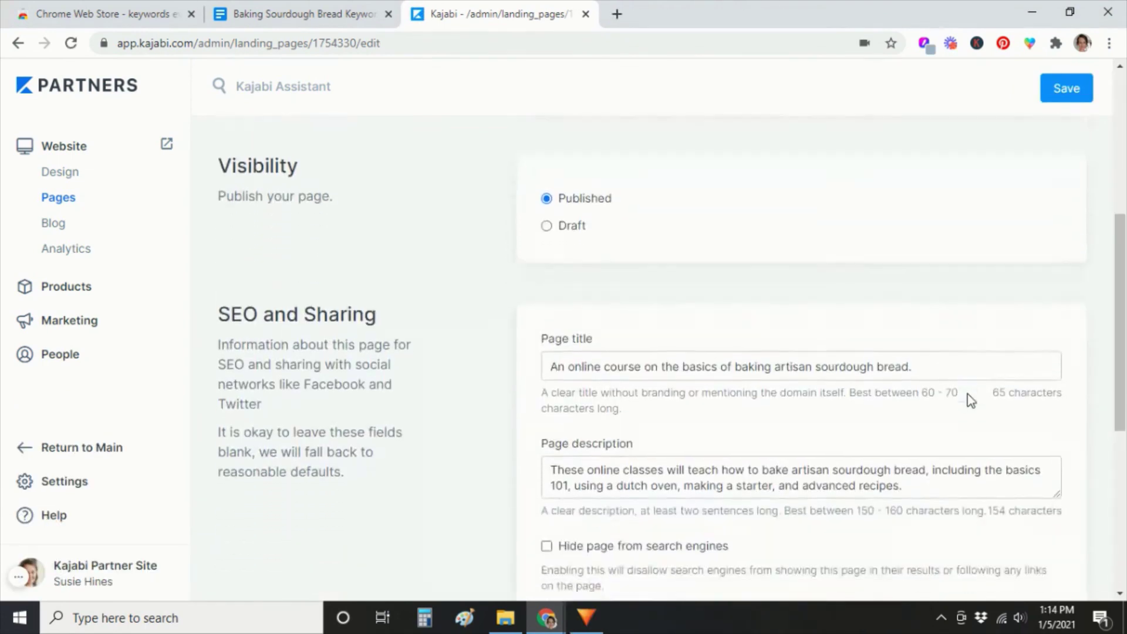
scroll(956, 317, down, 4)
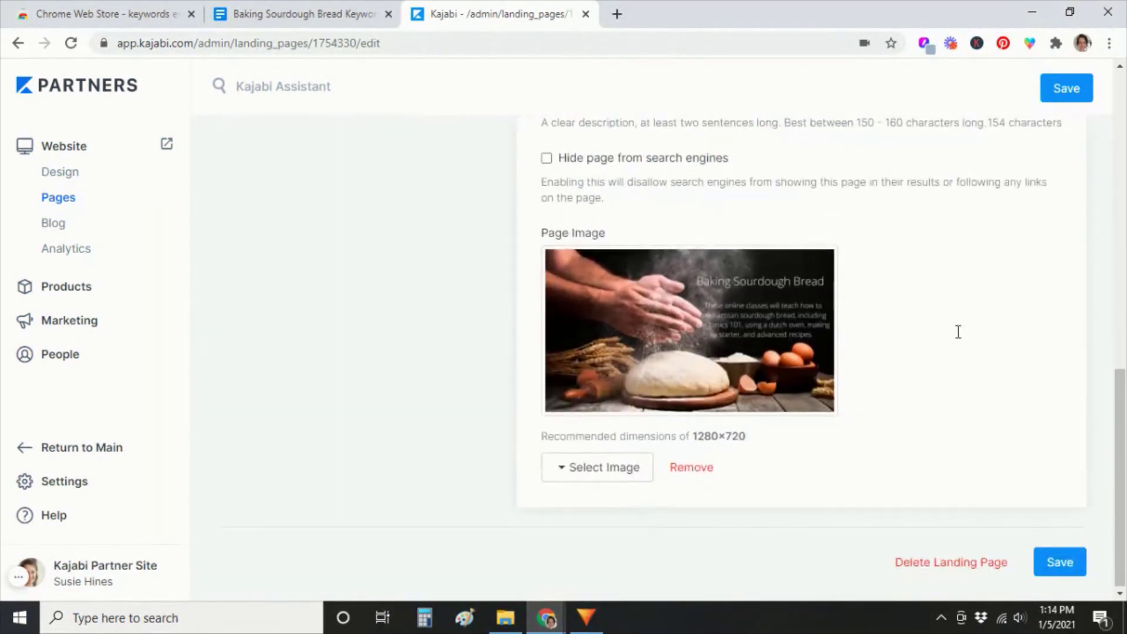
scroll(943, 427, up, 10)
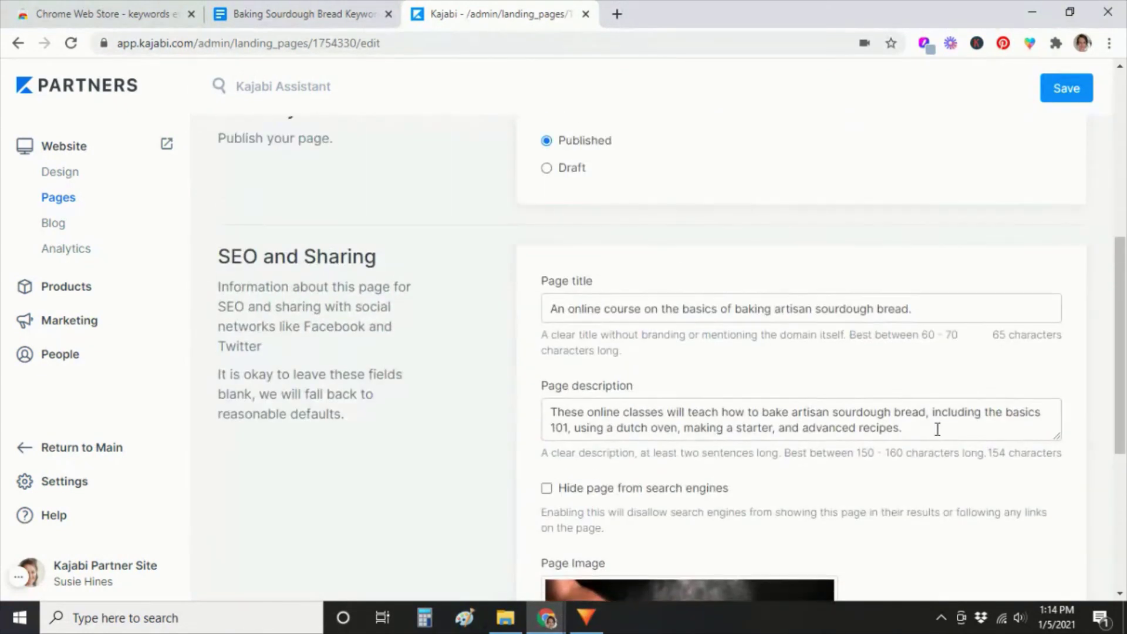
scroll(951, 428, up, 3)
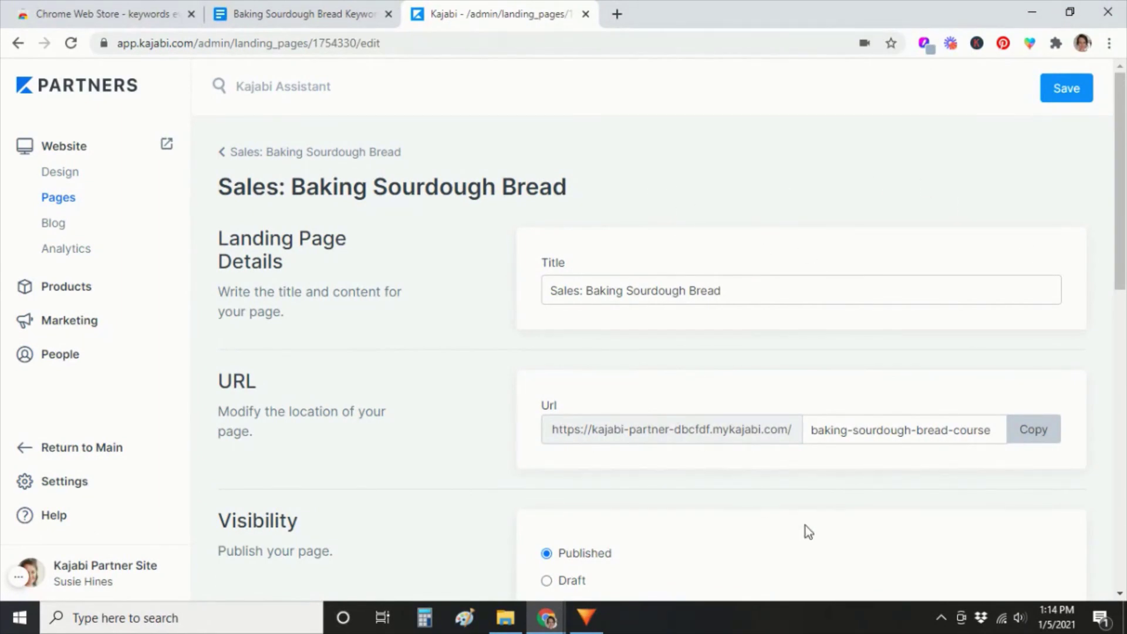
scroll(808, 531, down, 12)
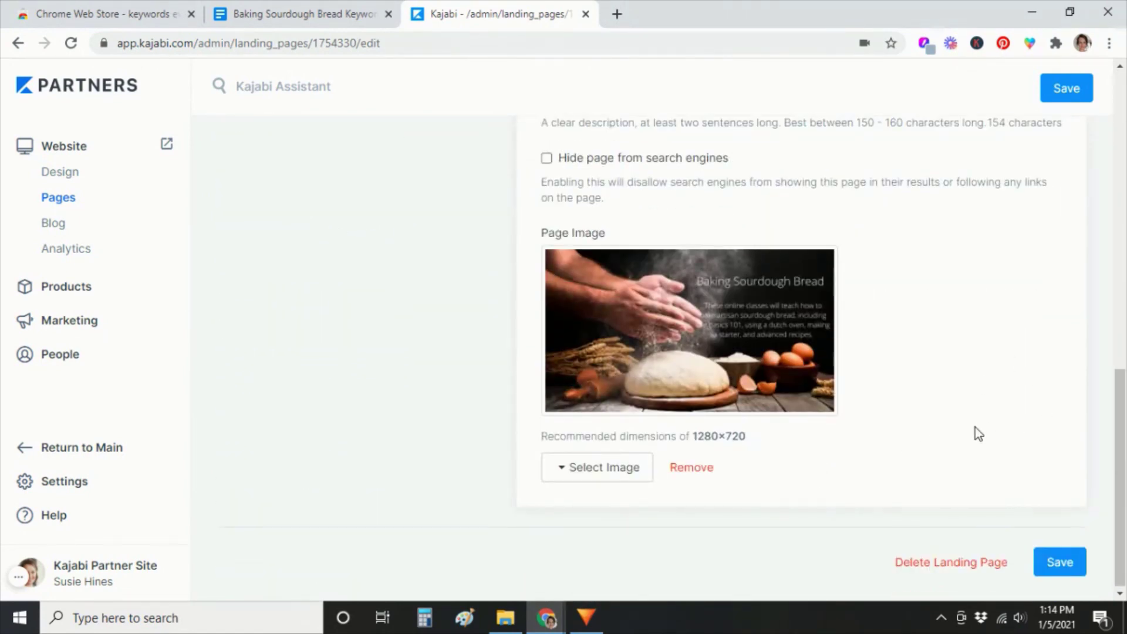
scroll(975, 434, up, 12)
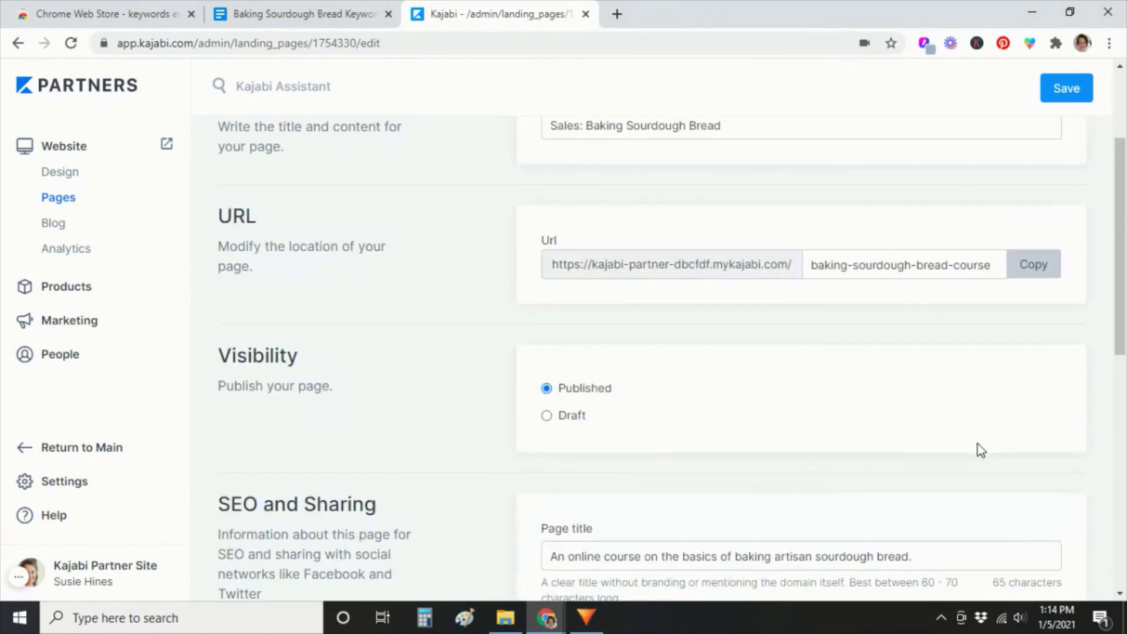